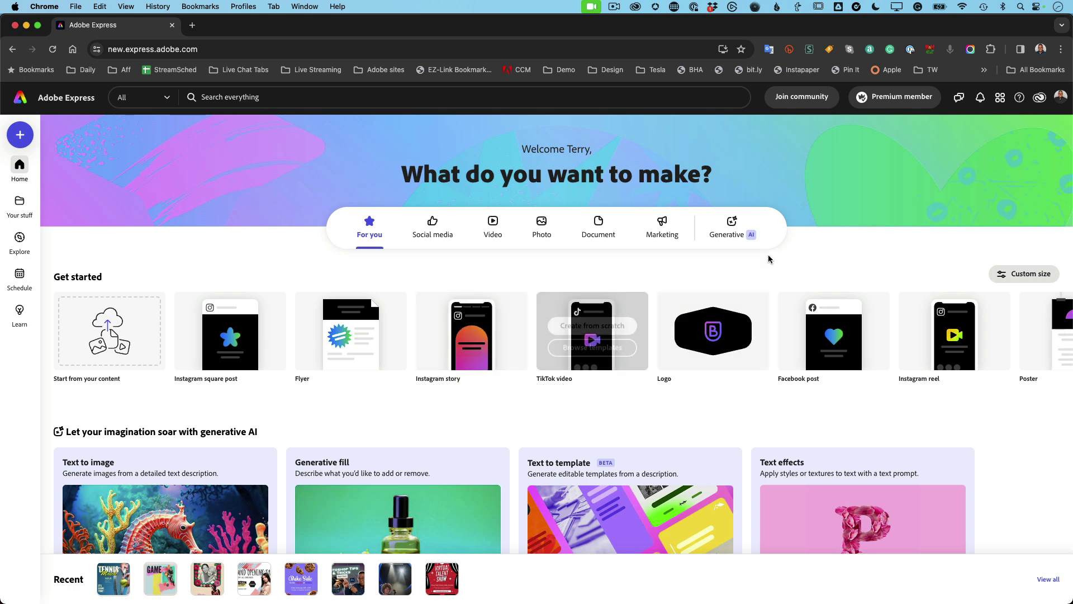
Replace the Text to template prompt with 'Summer party for Pam'
{"action": "left_click", "coordinate": [731, 225]}
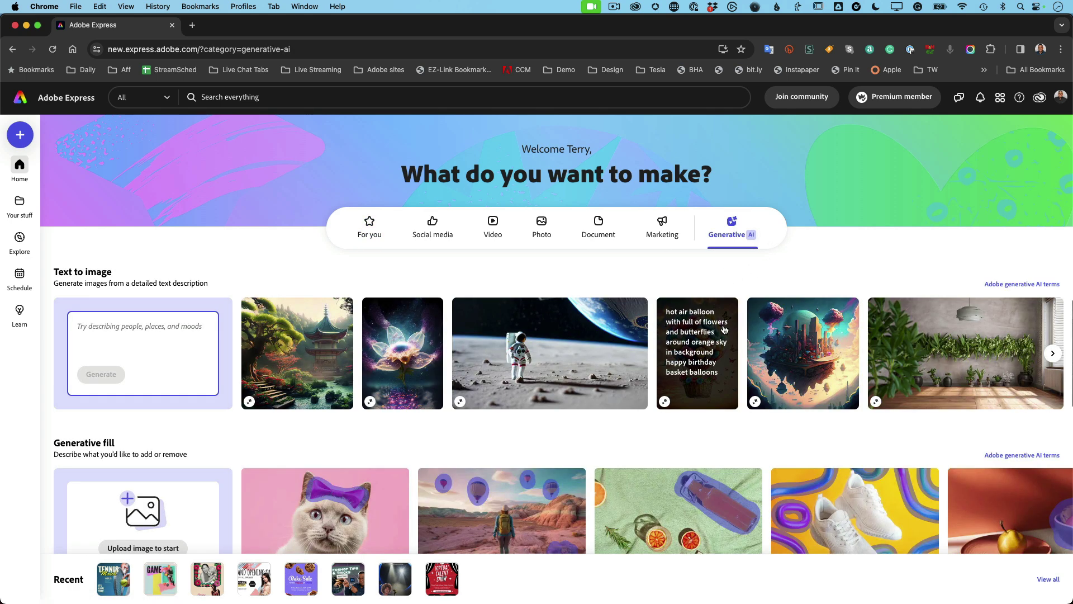
{"action": "scroll", "coordinate": [621, 369], "scroll_direction": "down", "scroll_amount": 5}
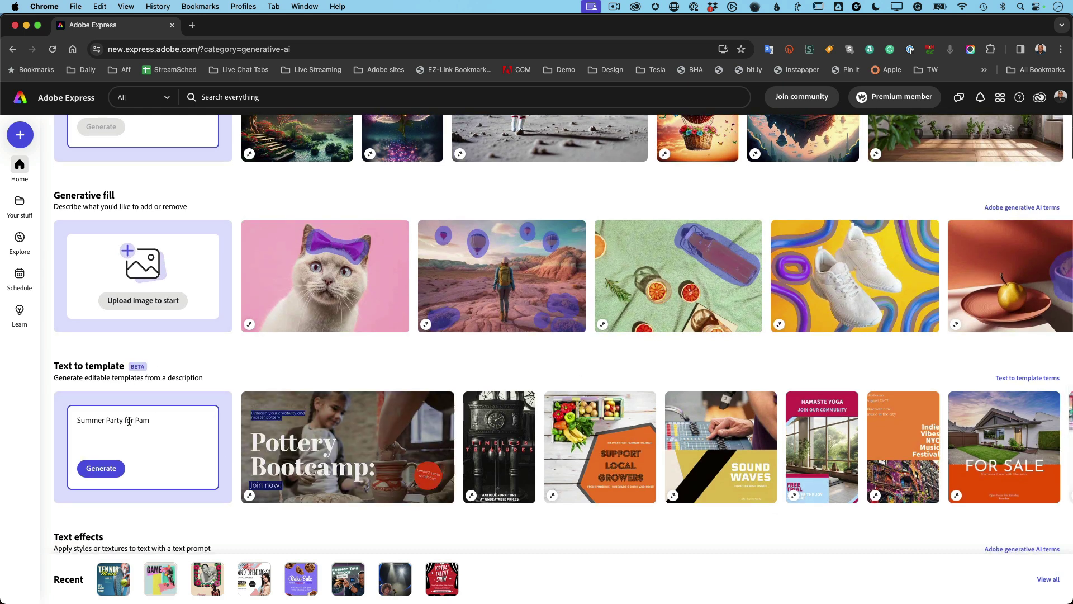
{"action": "left_click", "coordinate": [150, 421]}
{"action": "triple_click", "coordinate": [149, 420]}
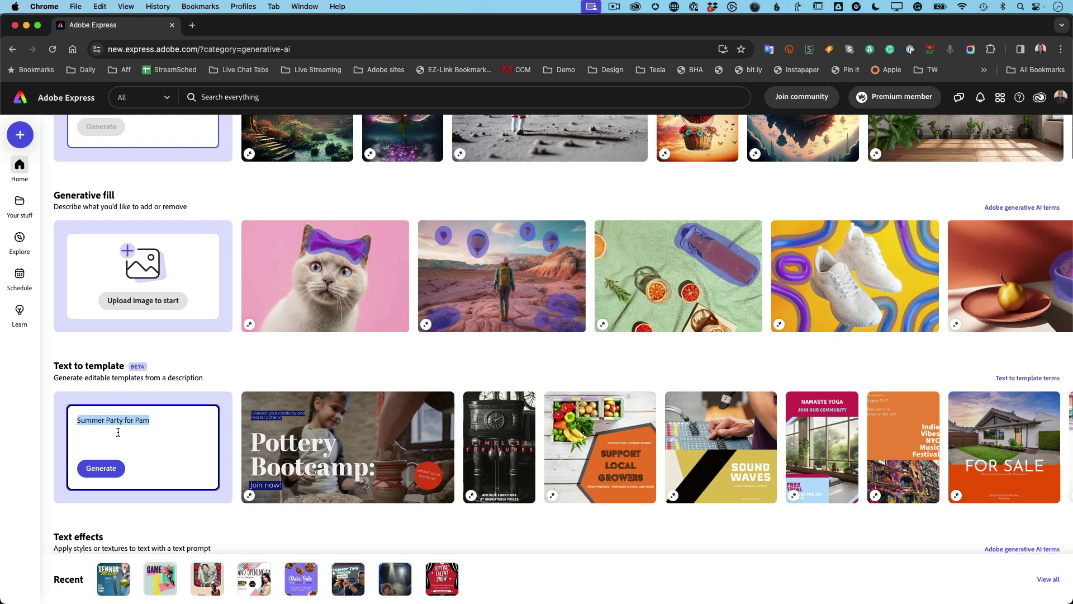
{"action": "type", "text": "S"}
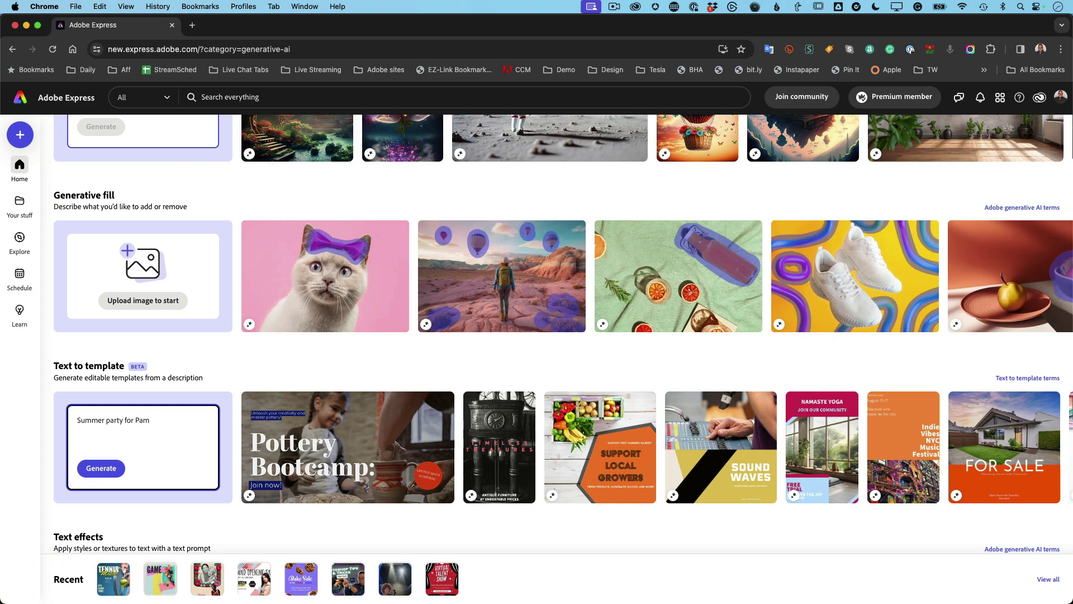
Generate summer party templates from the prompt, then request an extra batch of results
{"action": "left_click", "coordinate": [101, 469]}
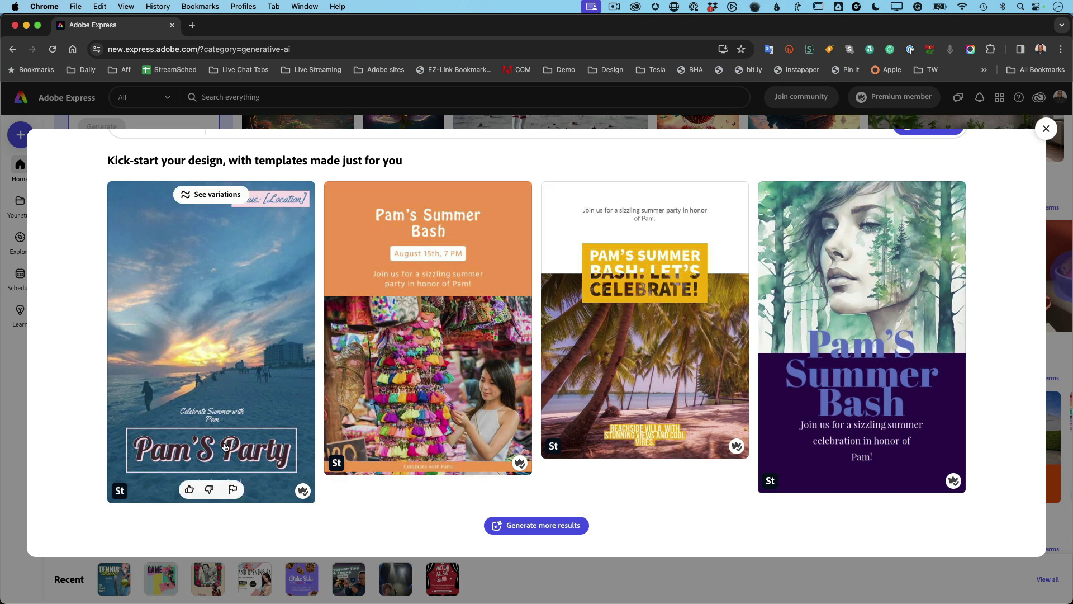
{"action": "left_click", "coordinate": [548, 525]}
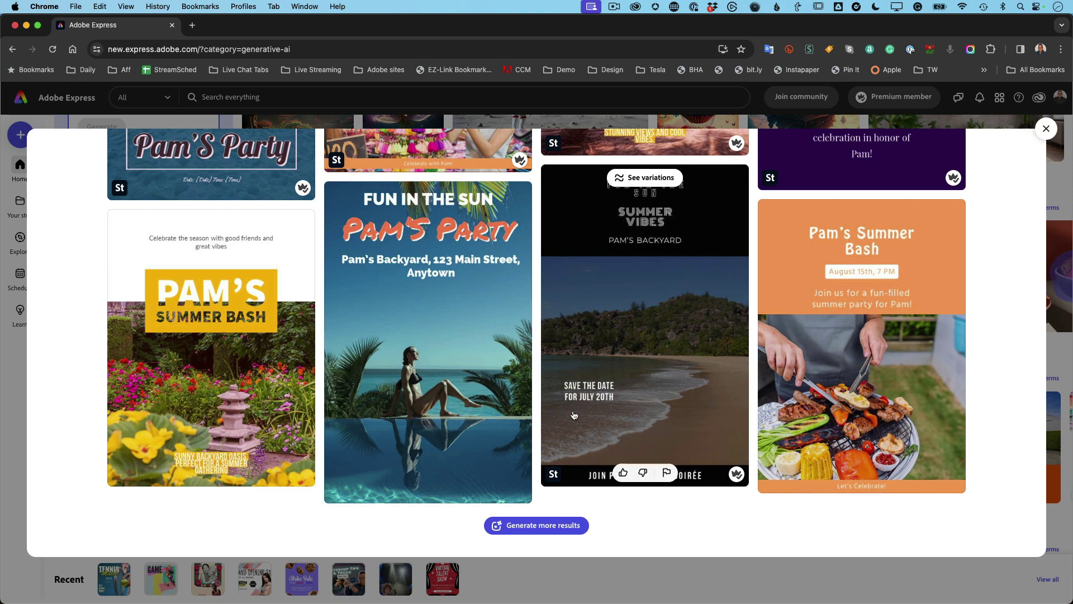
Open the dark beach Summer Vibes template in the editor and select its beach photo
{"action": "left_click", "coordinate": [660, 361]}
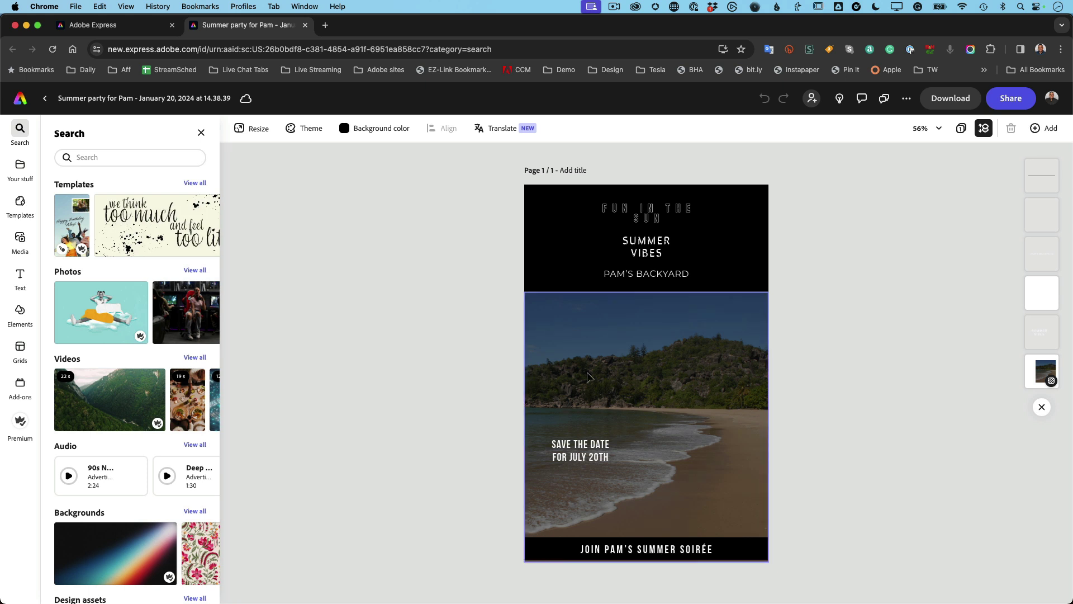
{"action": "left_click", "coordinate": [573, 345]}
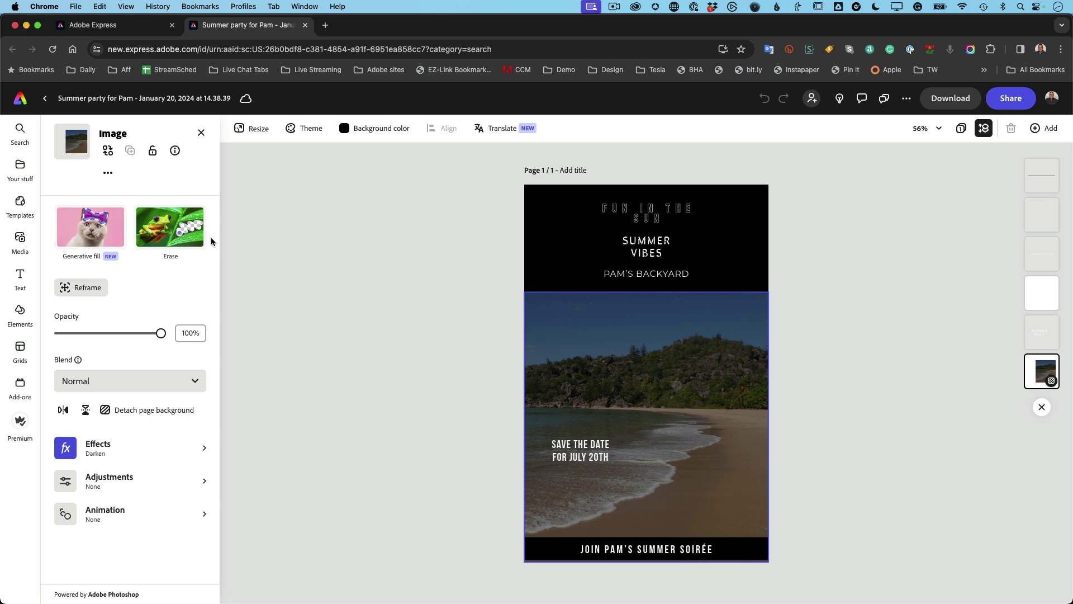
Replace 'SOIRÉE' with 'YARD PARTY' so the bottom line reads JOIN PAM'S SUMMER YARD PARTY
{"action": "left_click", "coordinate": [623, 554]}
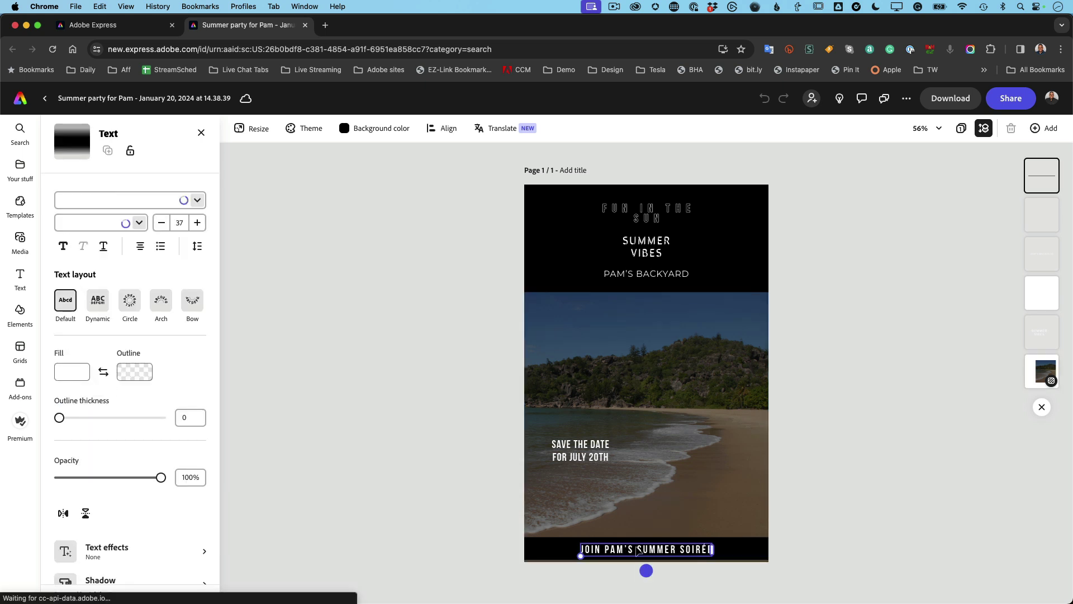
{"action": "double_click", "coordinate": [639, 551]}
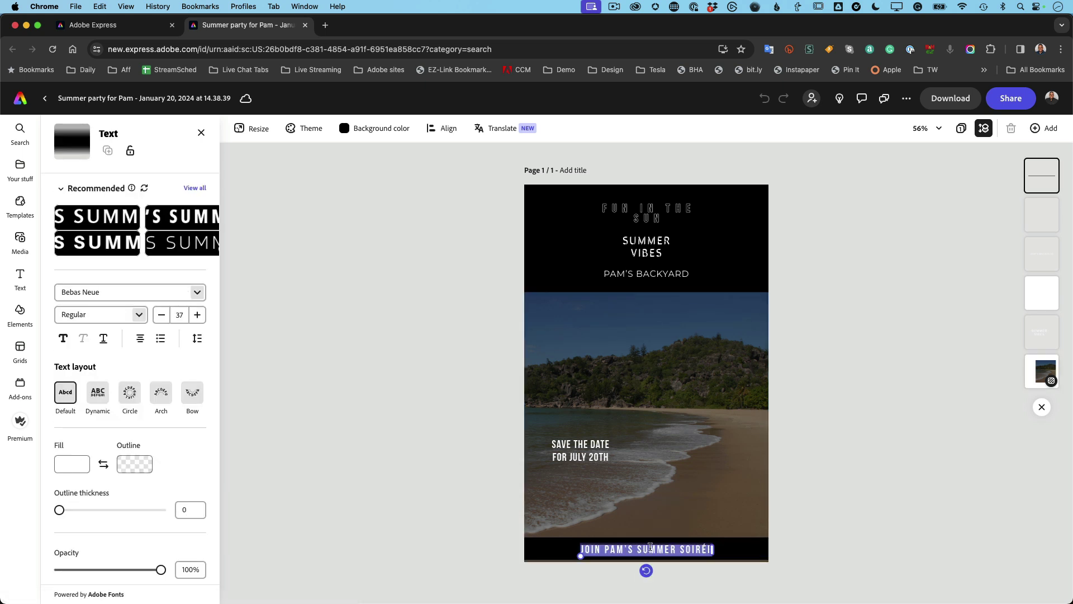
{"action": "left_click", "coordinate": [685, 548]}
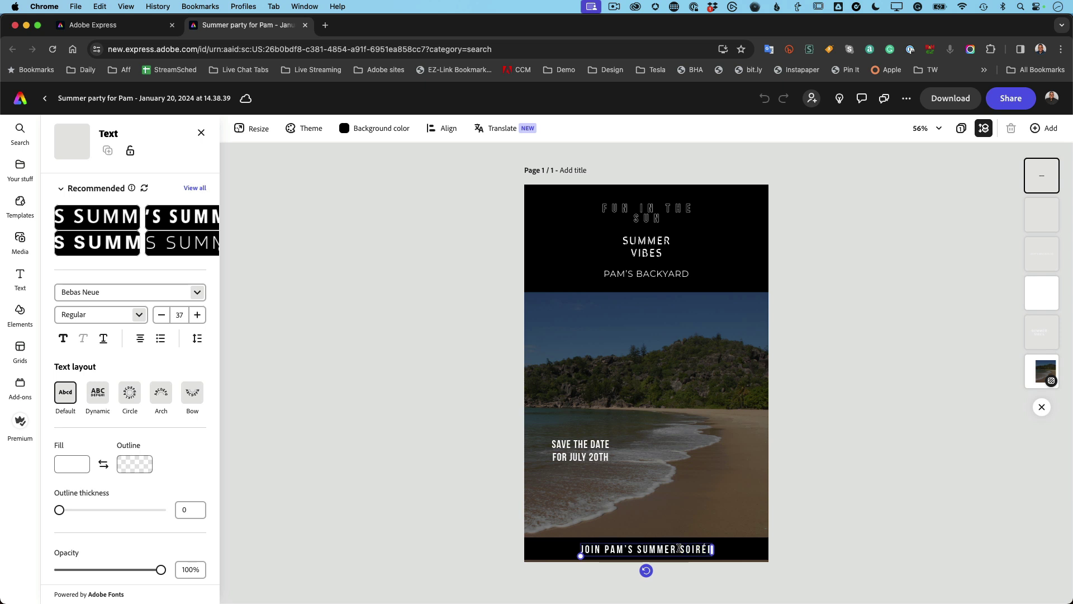
{"action": "left_click_drag", "start_coordinate": [679, 549], "coordinate": [721, 546]}
{"action": "type", "text": "YARD "}
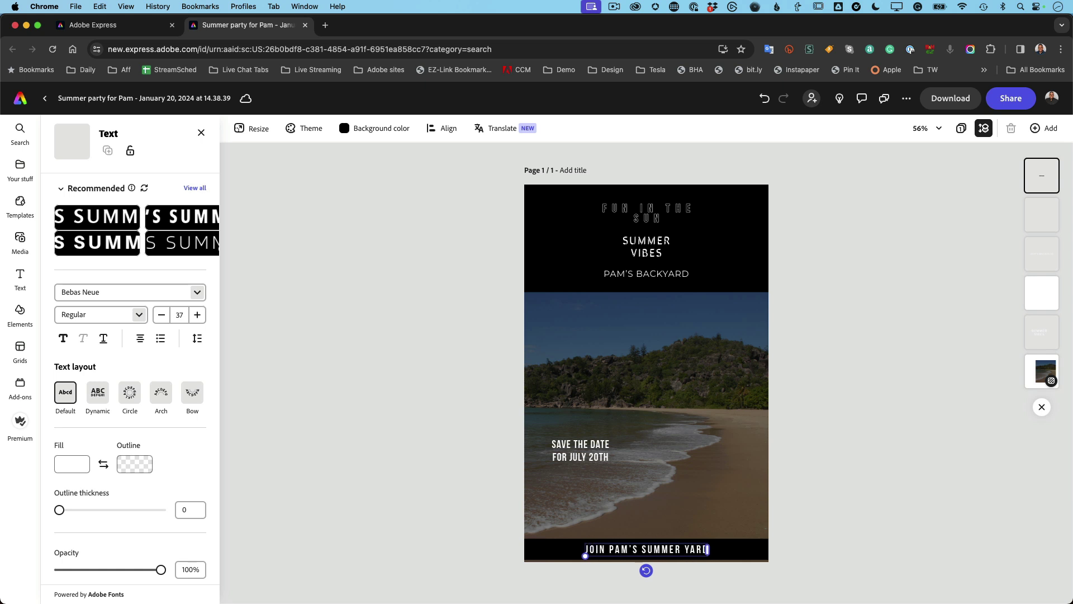
{"action": "type", "text": "PARTY"}
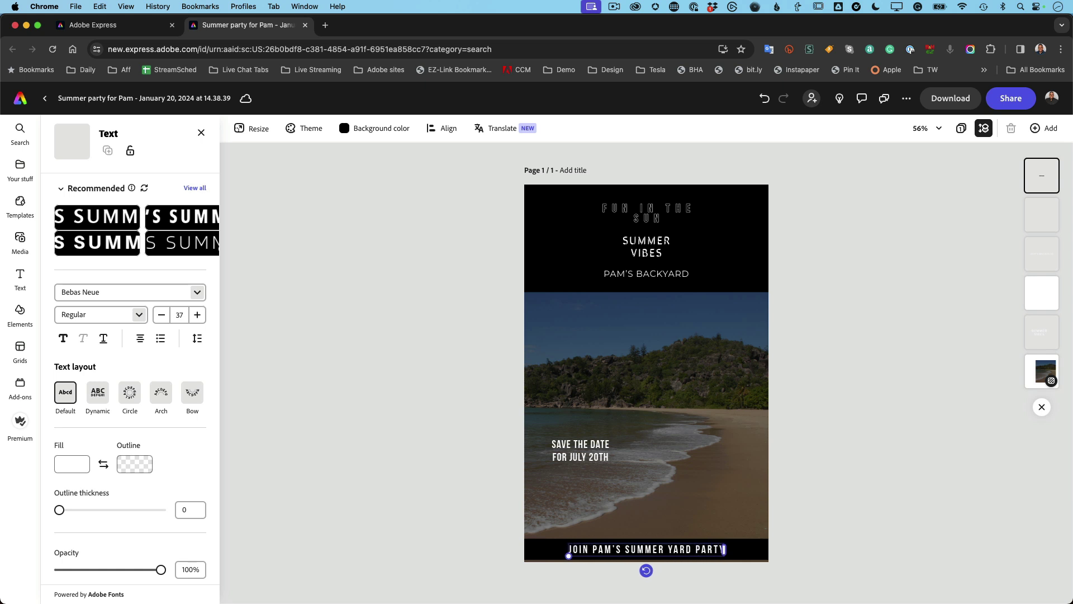
Swap the beach photo for a night string-lights image found by searching Photos for 'yard party'
{"action": "left_click", "coordinate": [618, 339]}
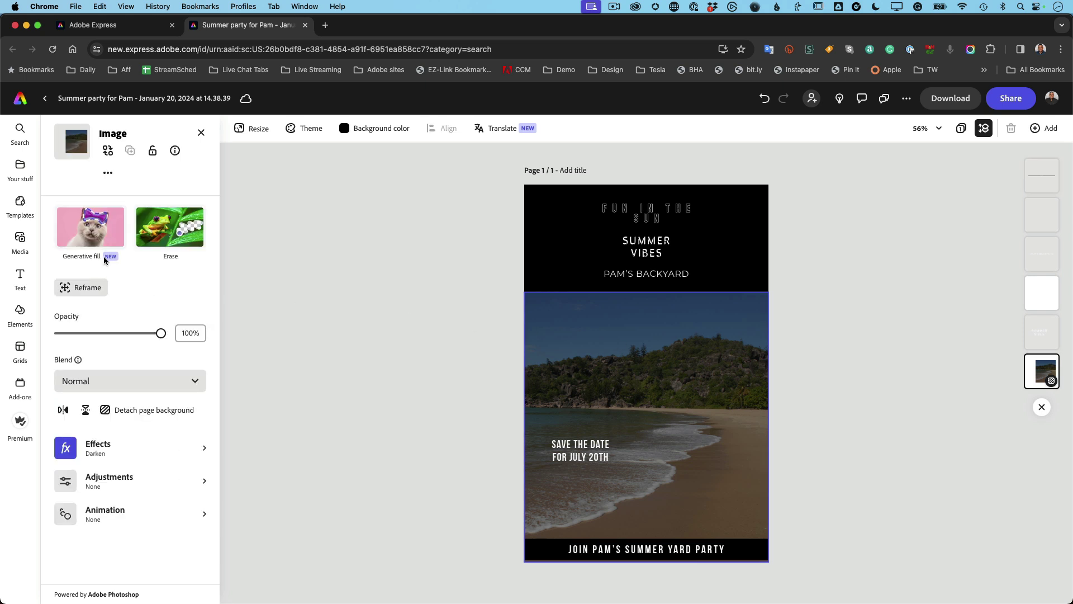
{"action": "left_click", "coordinate": [108, 151]}
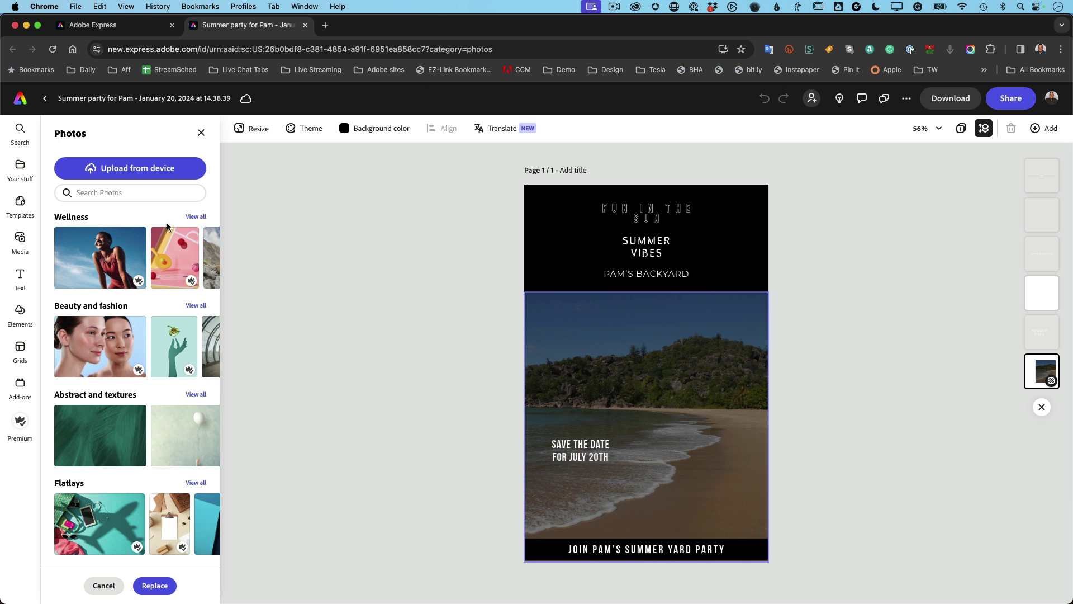
{"action": "left_click", "coordinate": [123, 193]}
{"action": "type", "text": "yard party"}
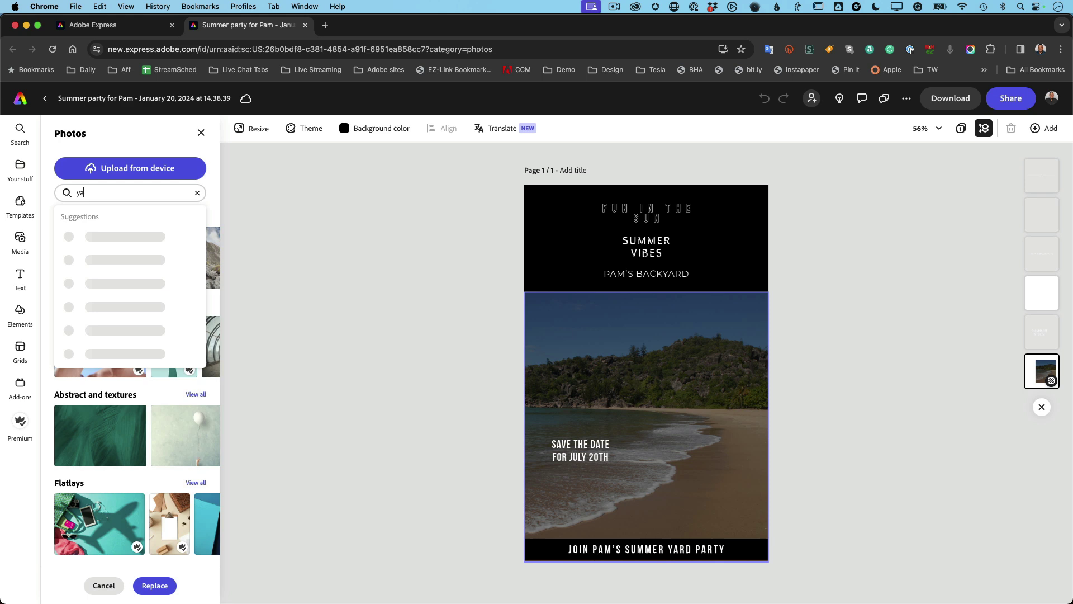
{"action": "key", "text": "Return"}
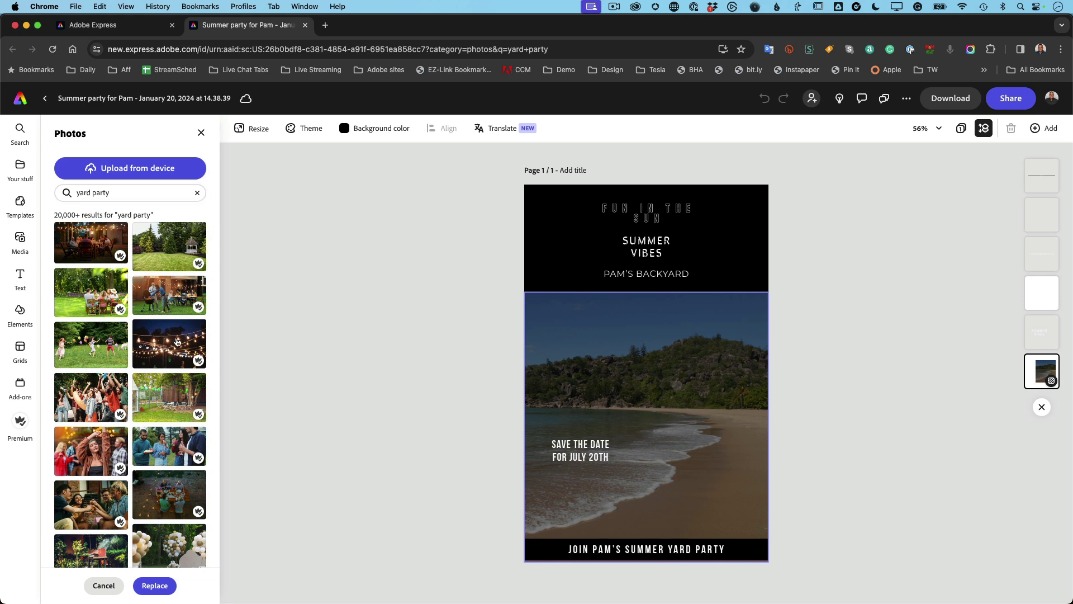
{"action": "scroll", "coordinate": [177, 365], "scroll_direction": "down", "scroll_amount": 3}
{"action": "scroll", "coordinate": [176, 365], "scroll_direction": "up", "scroll_amount": 3}
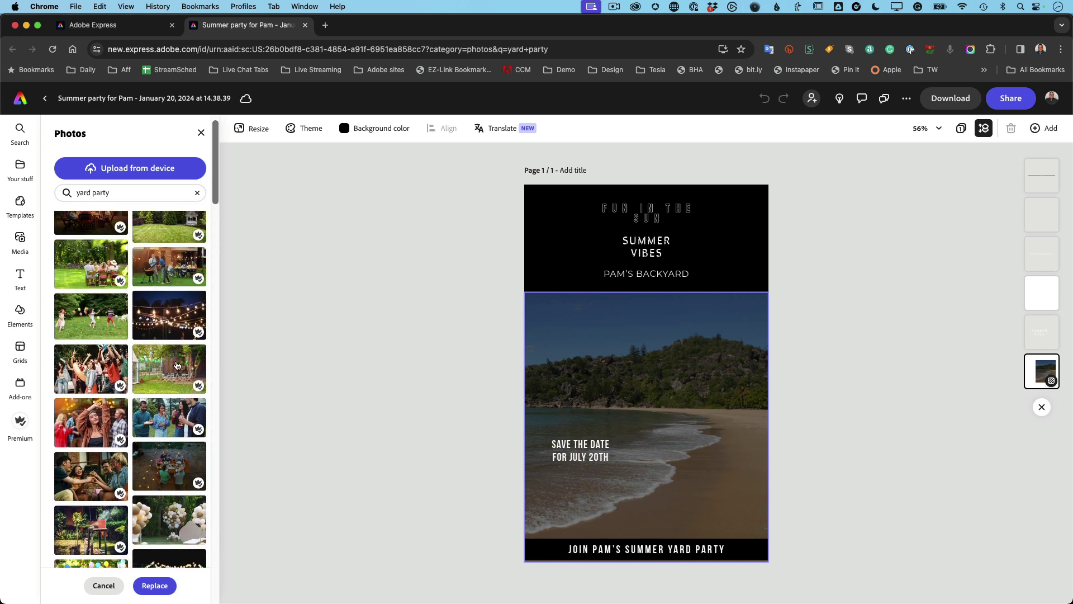
{"action": "left_click", "coordinate": [157, 327]}
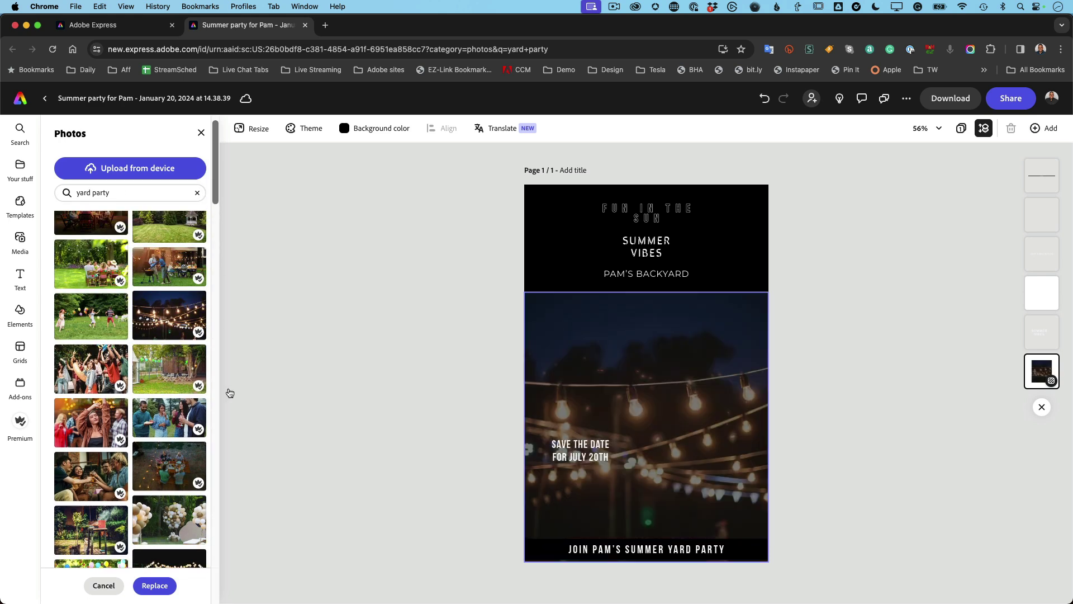
{"action": "left_click", "coordinate": [463, 425]}
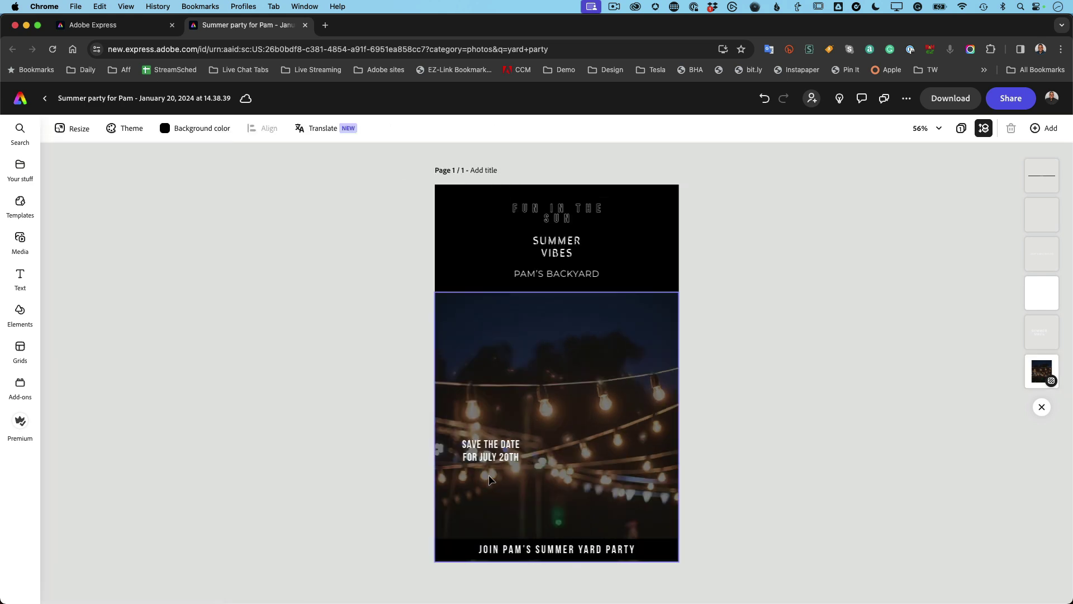
Change the date to JULY 4TH and enlarge the SAVE THE DATE text to about size 78
{"action": "left_click", "coordinate": [495, 458]}
{"action": "left_click", "coordinate": [495, 458]}
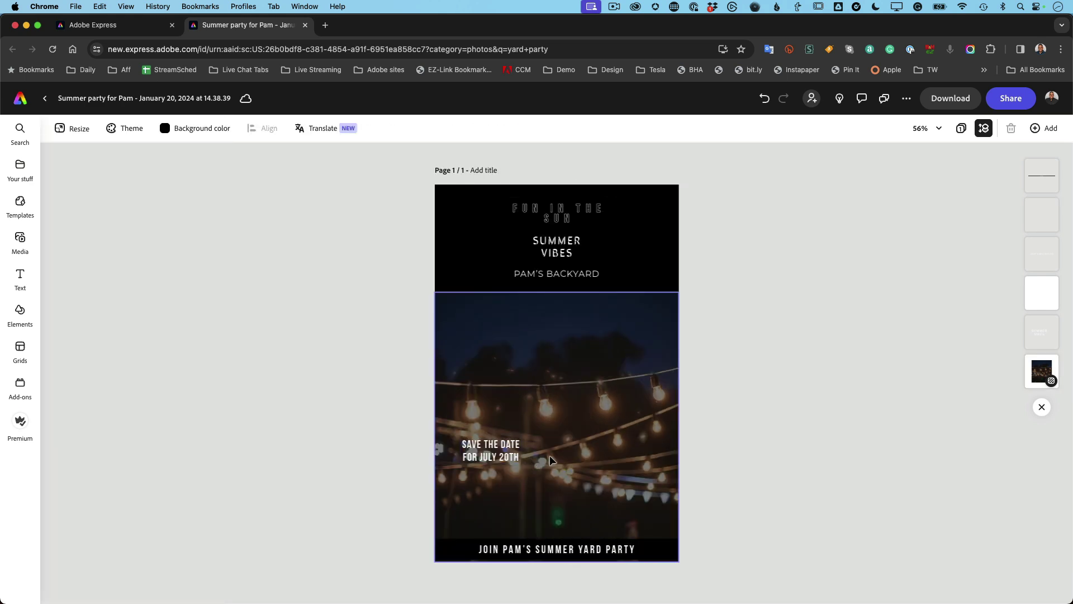
{"action": "left_click", "coordinate": [508, 455]}
{"action": "left_click", "coordinate": [508, 460]}
{"action": "left_click", "coordinate": [505, 457]}
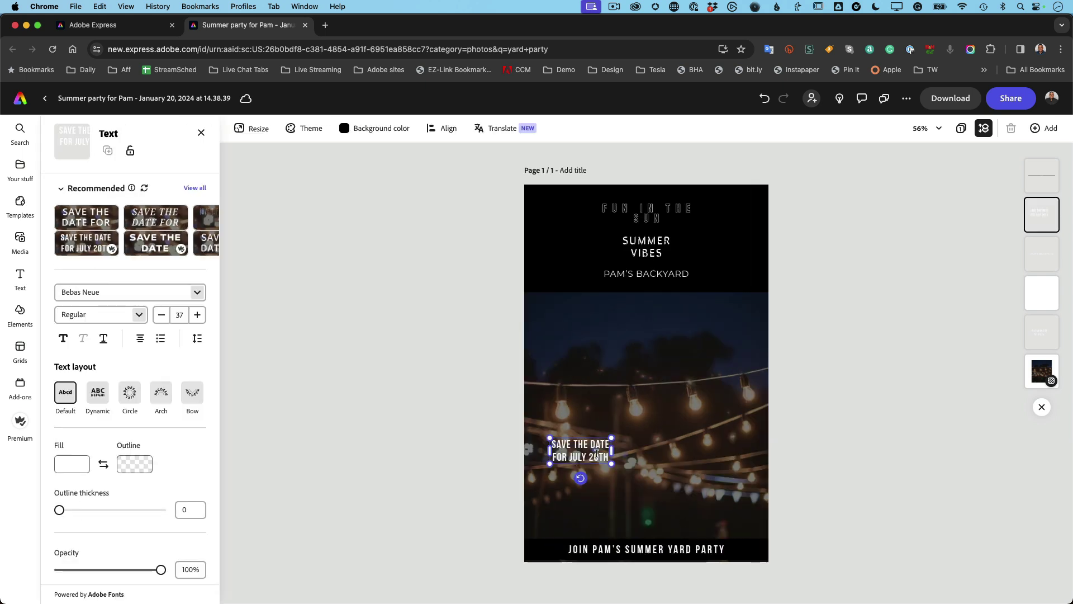
{"action": "key", "text": "BackSpace"}
{"action": "key", "text": "BackSpace"}
{"action": "key", "text": "BackSpace"}
{"action": "key", "text": "BackSpace"}
{"action": "type", "text": "4TH"}
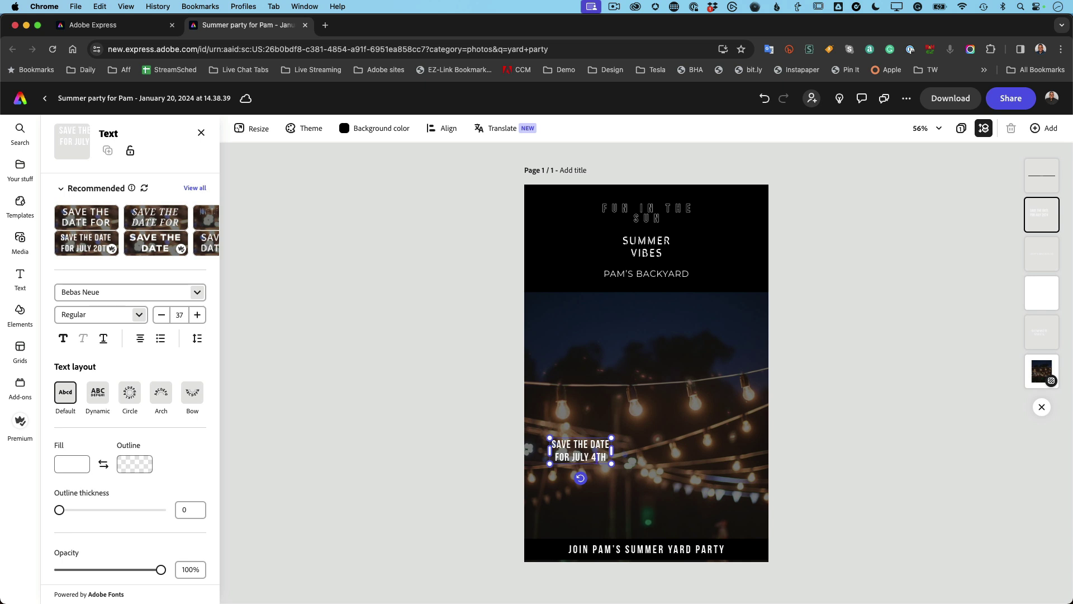
{"action": "left_click_drag", "start_coordinate": [613, 438], "coordinate": [681, 410]}
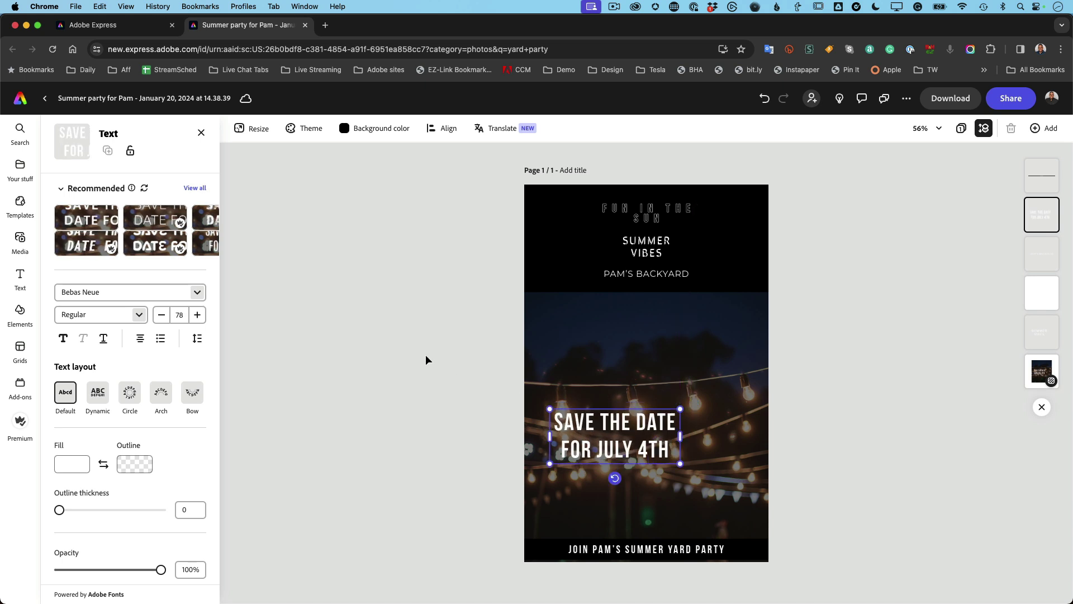
Enlarge the PAM'S BACKYARD heading and move it to the centre of the page
{"action": "left_click", "coordinate": [659, 275]}
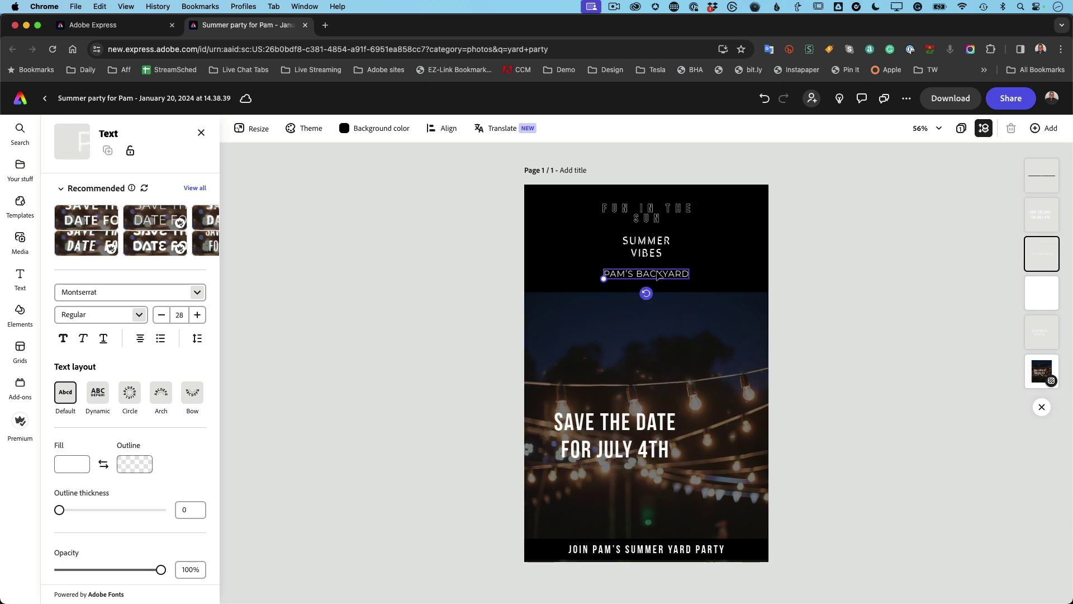
{"action": "left_click_drag", "start_coordinate": [604, 279], "coordinate": [552, 305]}
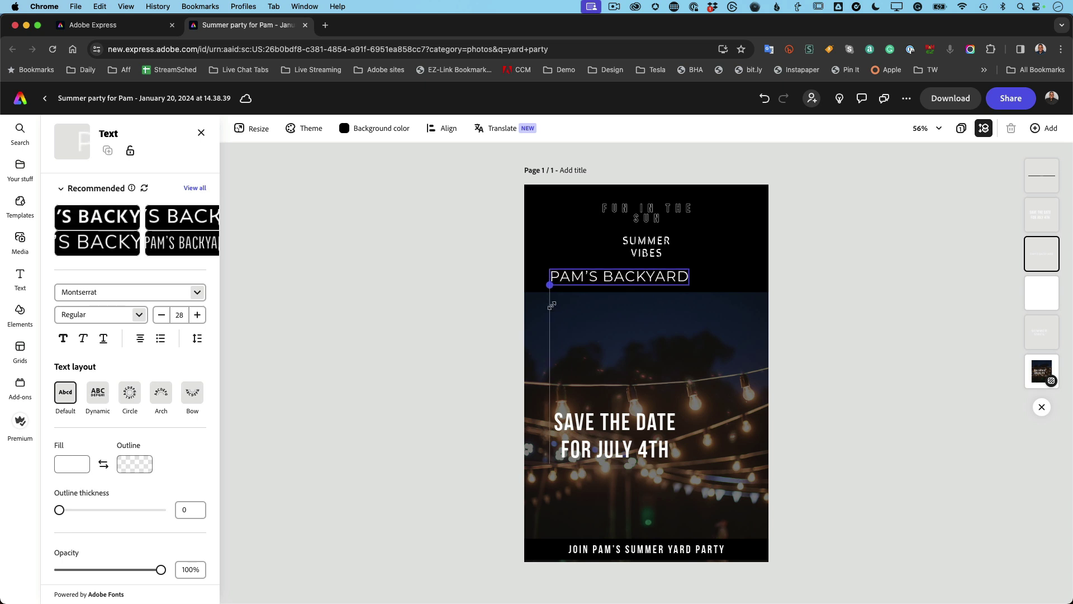
{"action": "left_click_drag", "start_coordinate": [610, 284], "coordinate": [644, 280]}
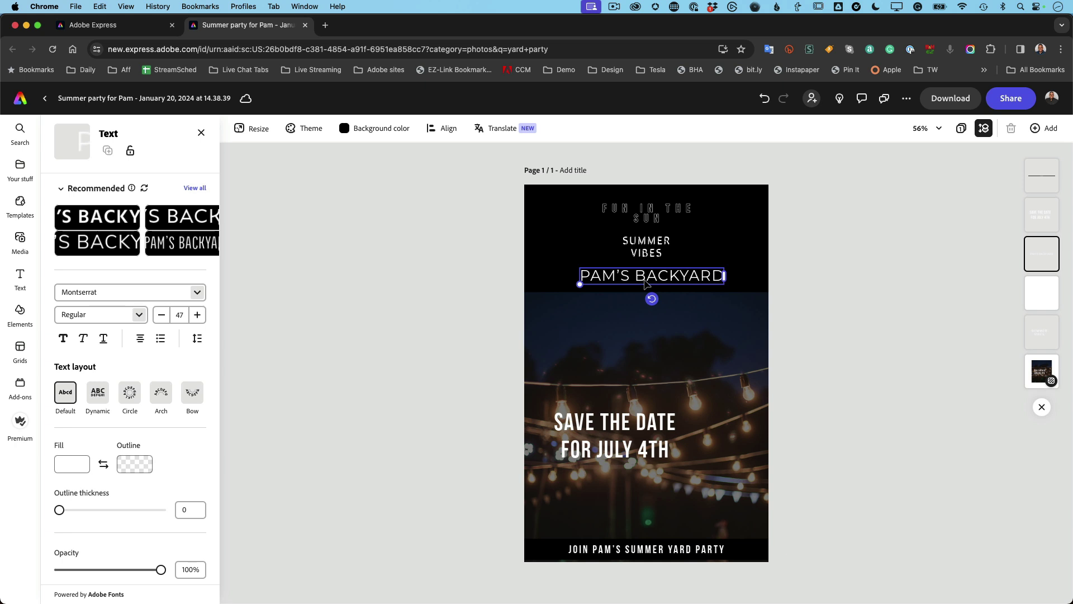
{"action": "left_click", "coordinate": [474, 281]}
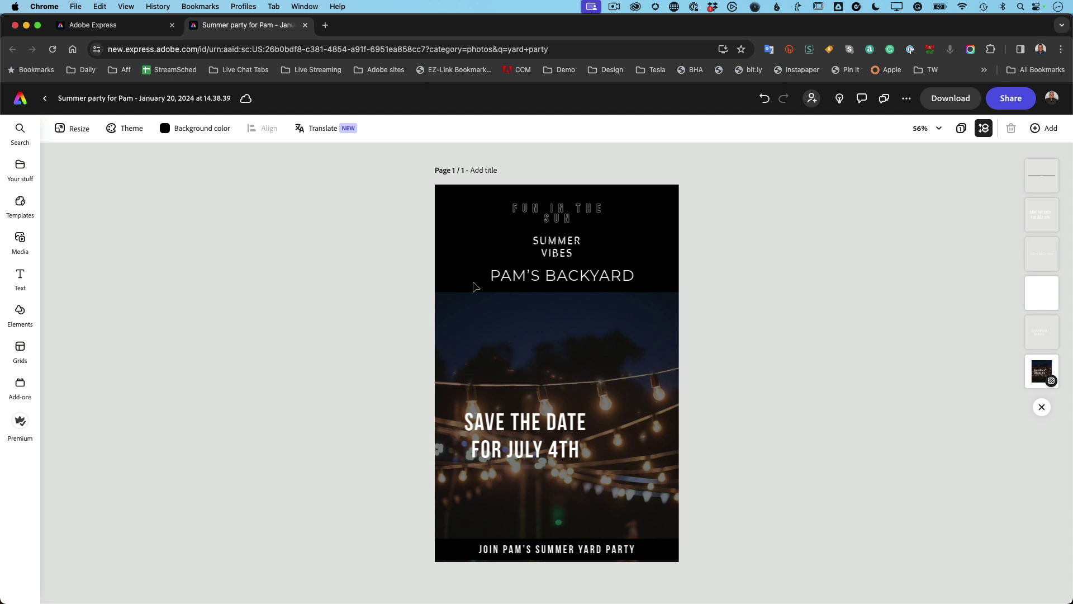
{"action": "left_click", "coordinate": [20, 277]}
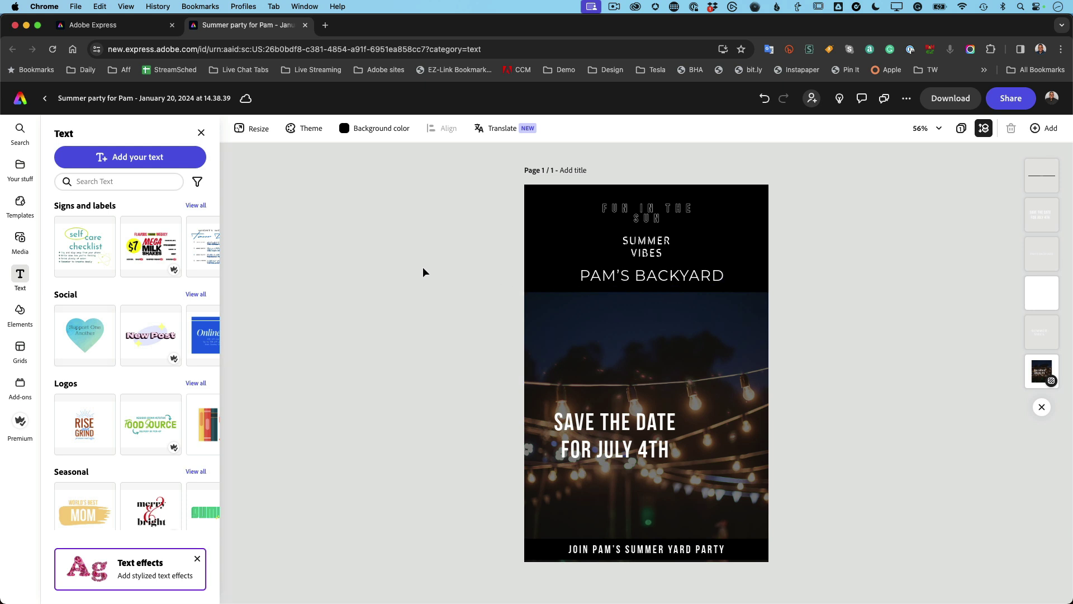
Add a 'Flower' sample text using the colourful dried flowers and berries text effect
{"action": "left_click", "coordinate": [157, 569]}
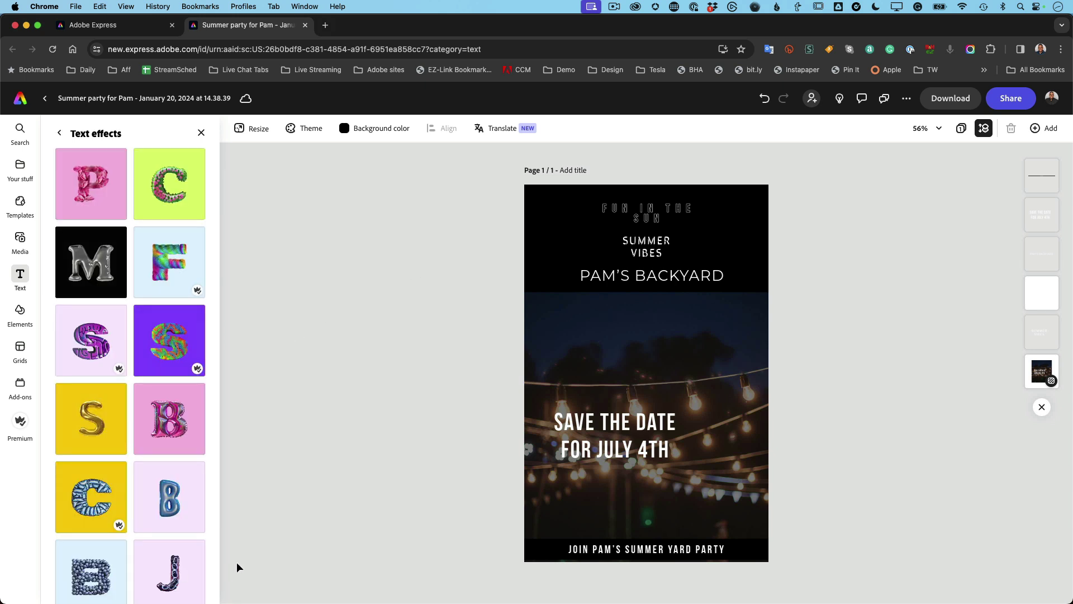
{"action": "scroll", "coordinate": [149, 325], "scroll_direction": "down", "scroll_amount": 3}
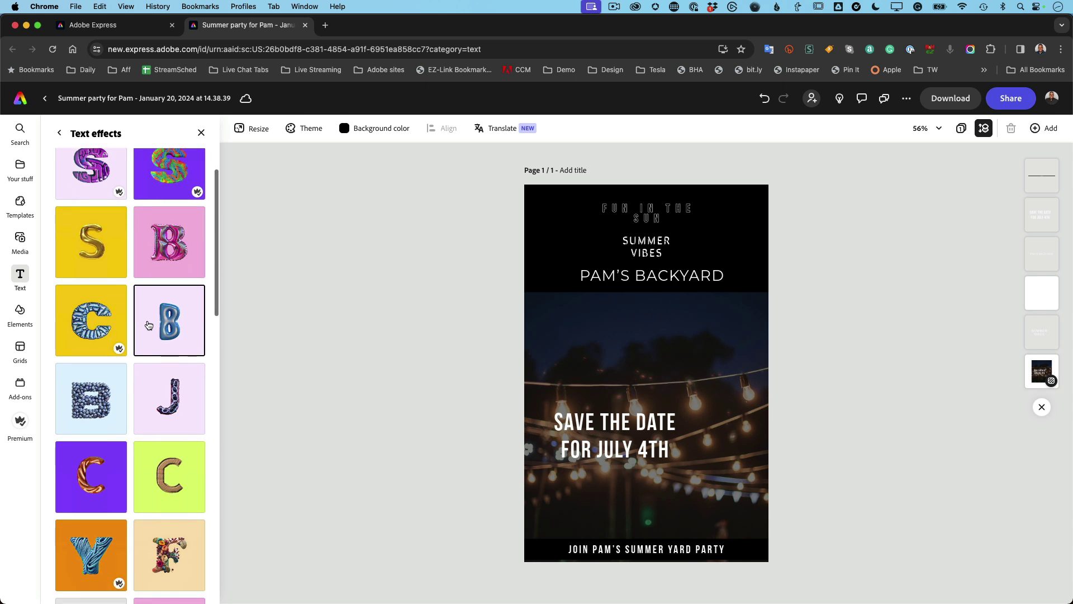
{"action": "scroll", "coordinate": [148, 322], "scroll_direction": "down", "scroll_amount": 5}
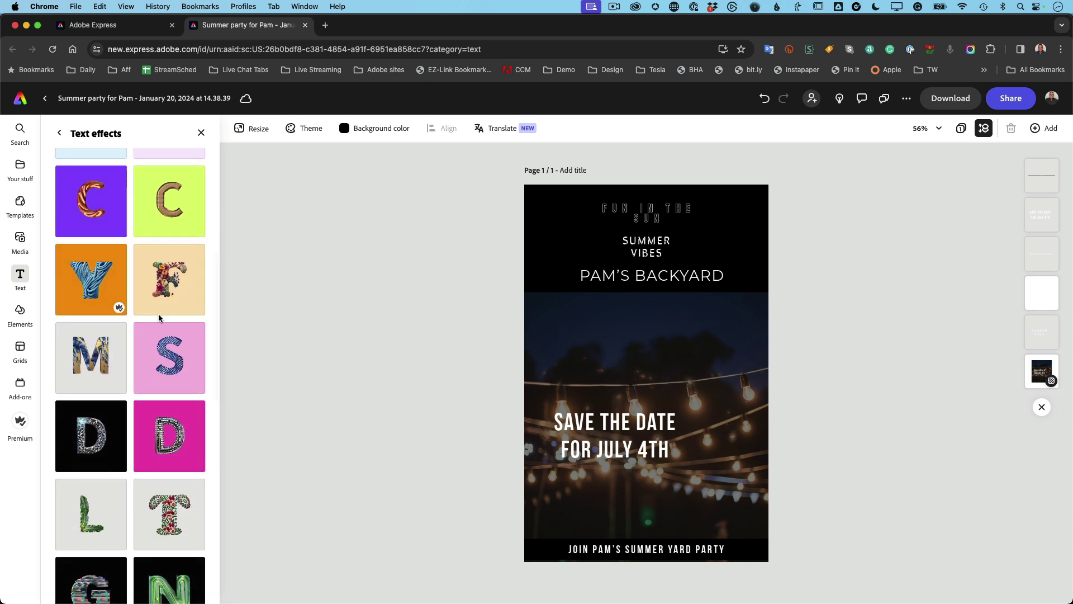
{"action": "left_click", "coordinate": [162, 286]}
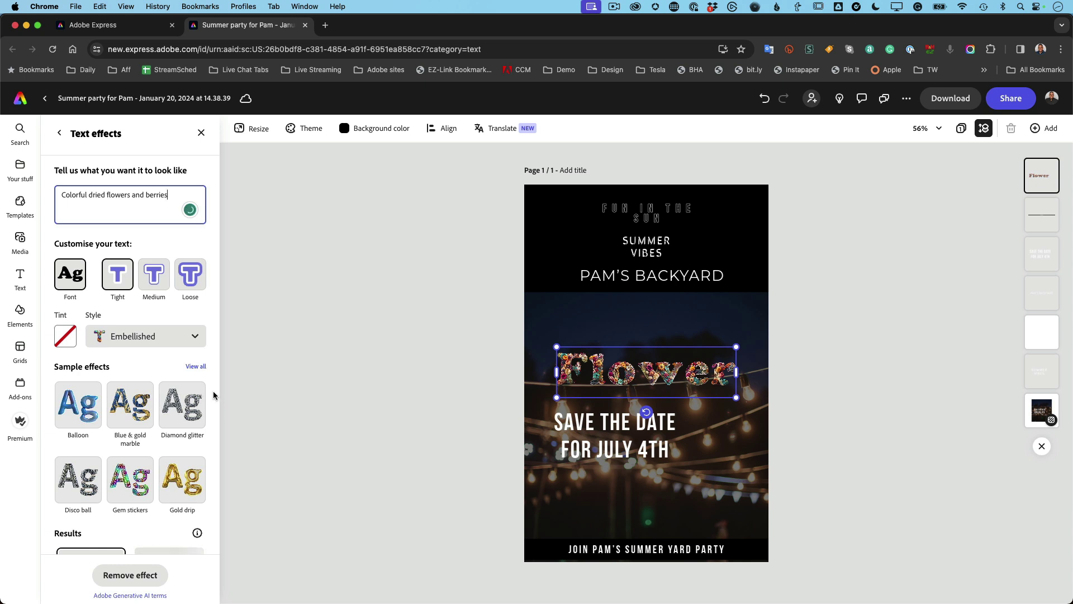
Retype the floral text as 'Pam's Backyard', widen it to one line, and place it under the plain heading
{"action": "double_click", "coordinate": [592, 369]}
{"action": "type", "text": "Pam's"}
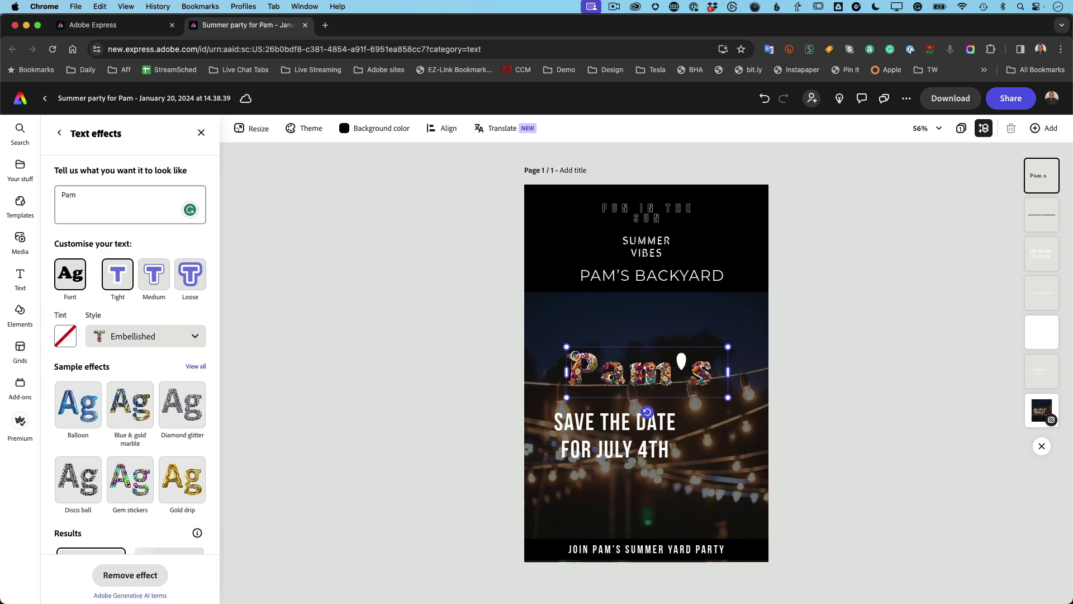
{"action": "key", "text": "Return"}
{"action": "type", "text": "Back"}
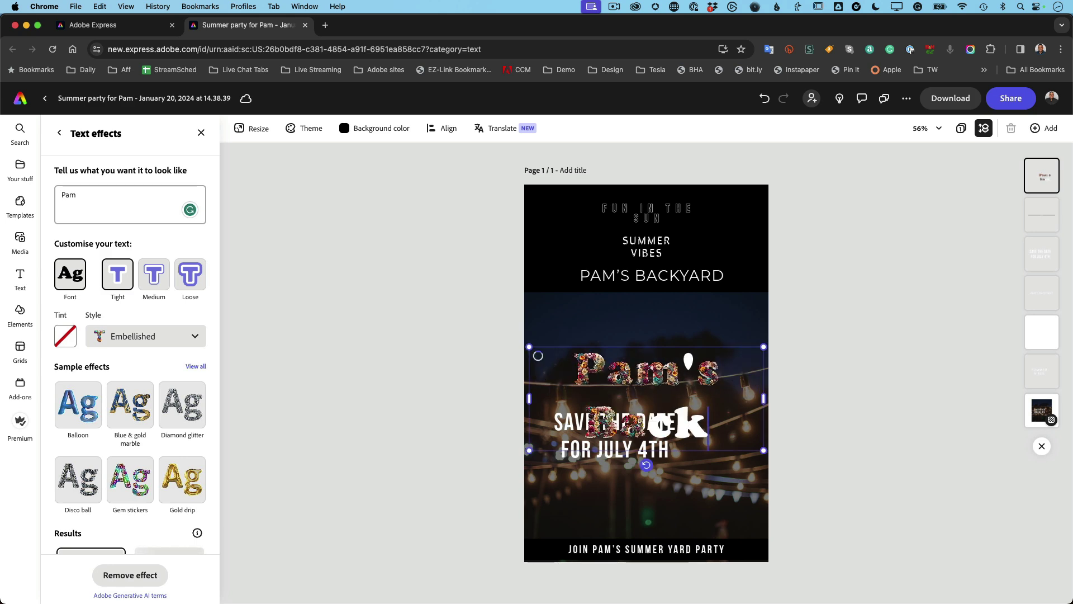
{"action": "type", "text": "yard"}
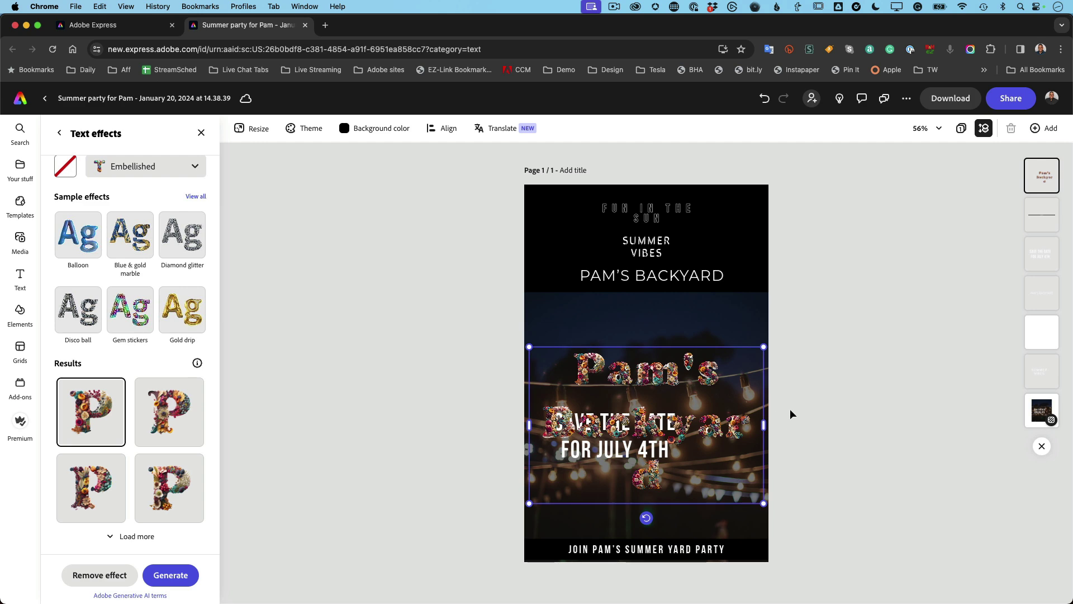
{"action": "left_click_drag", "start_coordinate": [771, 420], "coordinate": [767, 371]}
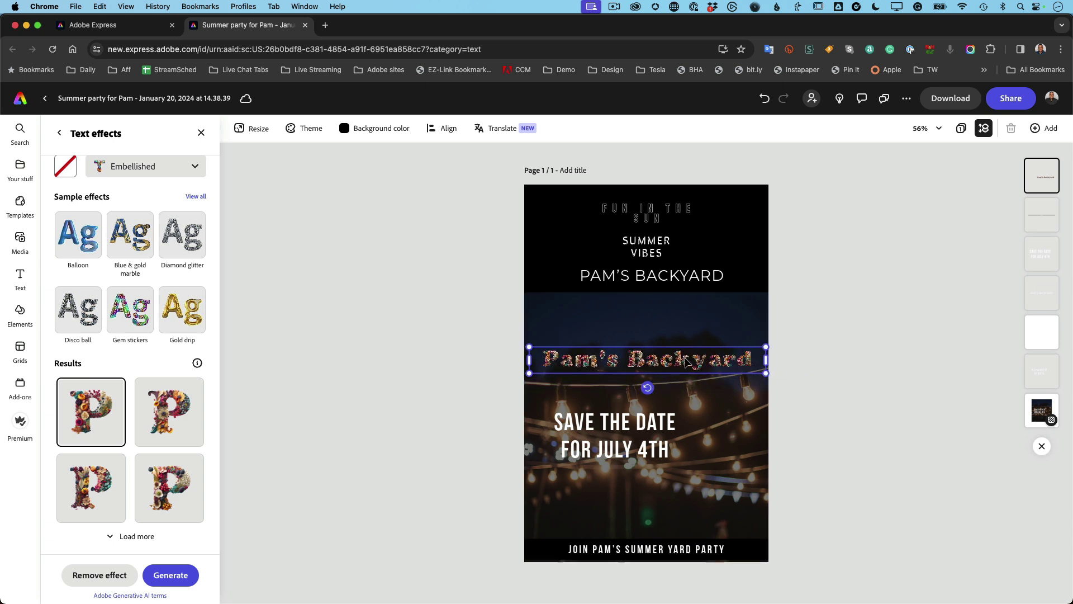
{"action": "left_click_drag", "start_coordinate": [687, 362], "coordinate": [685, 313]}
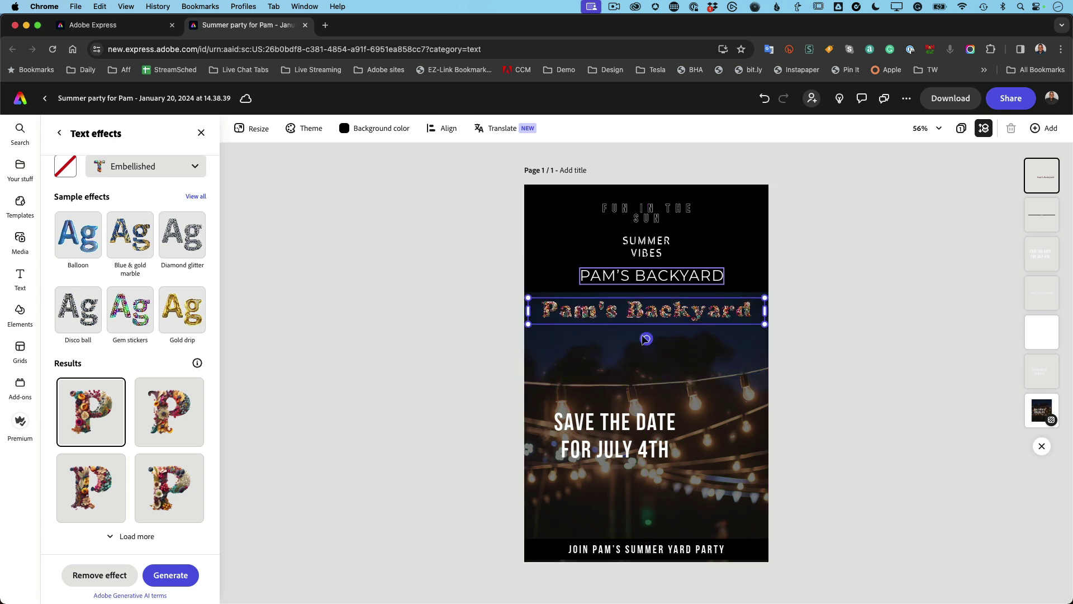
Delete the plain PAM'S BACKYARD heading and move the floral heading into its place
{"action": "left_click", "coordinate": [634, 277]}
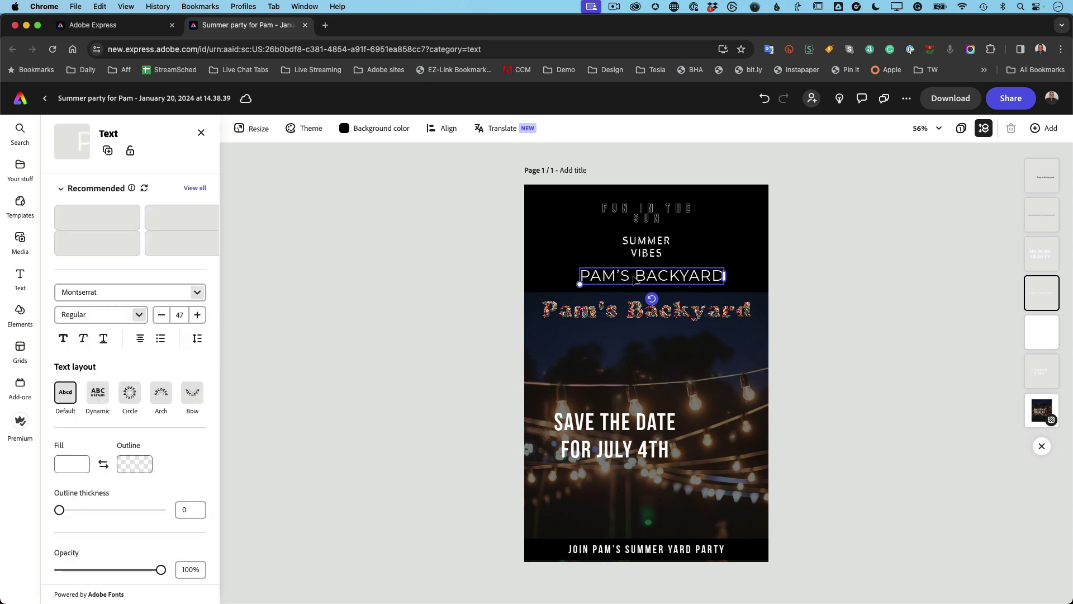
{"action": "key", "text": "Delete"}
{"action": "left_click_drag", "start_coordinate": [651, 312], "coordinate": [649, 278]}
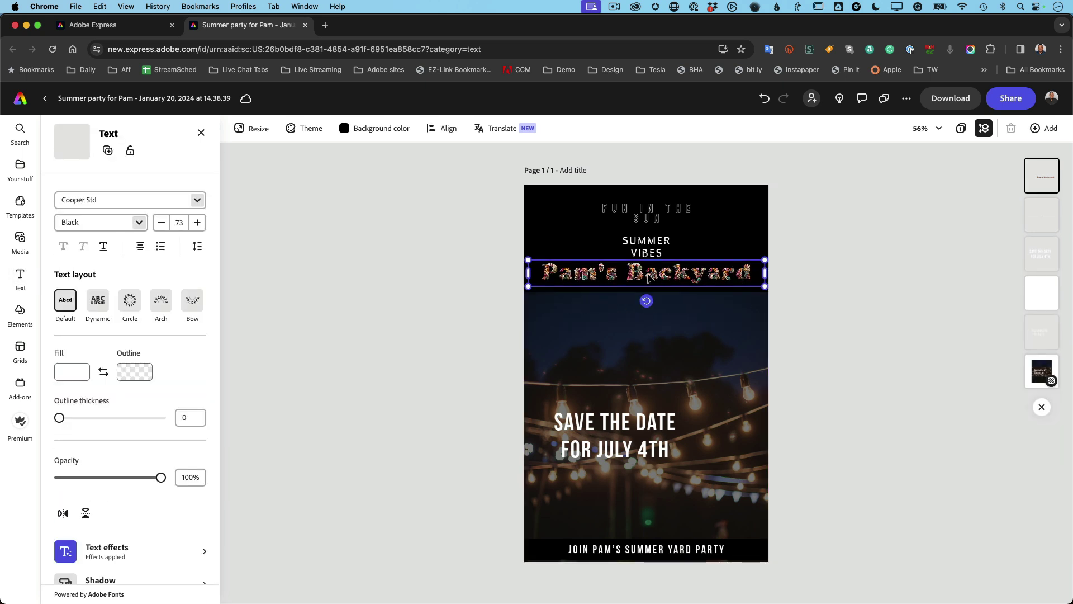
Zoom in on the floral heading and bring up its text effect settings
{"action": "key", "text": "super+equal"}
{"action": "key", "text": "super+equal"}
{"action": "scroll", "coordinate": [650, 278], "scroll_direction": "up", "scroll_amount": 10}
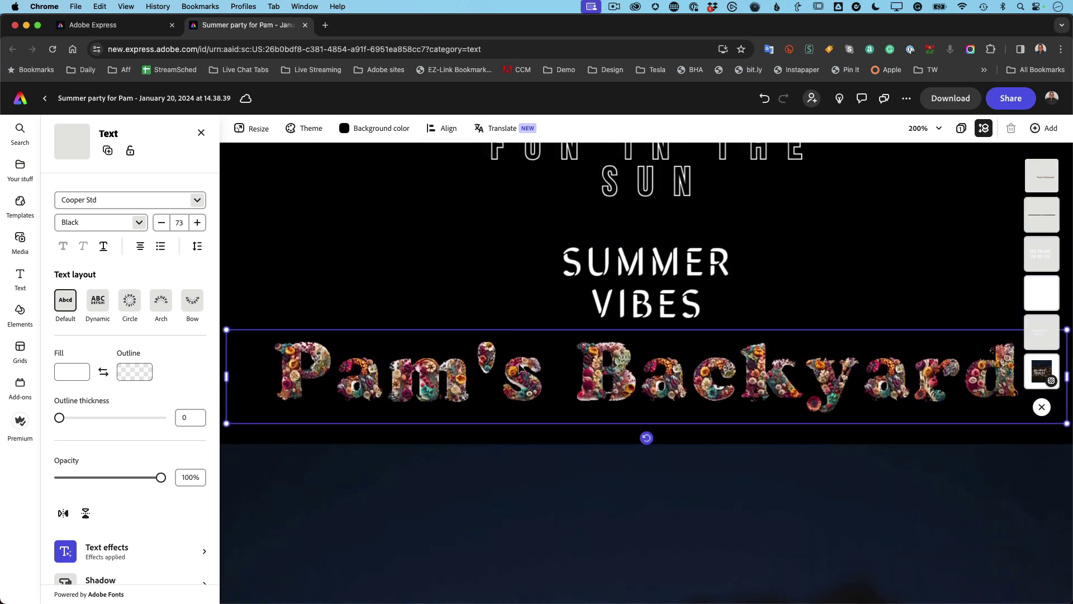
{"action": "double_click", "coordinate": [519, 367]}
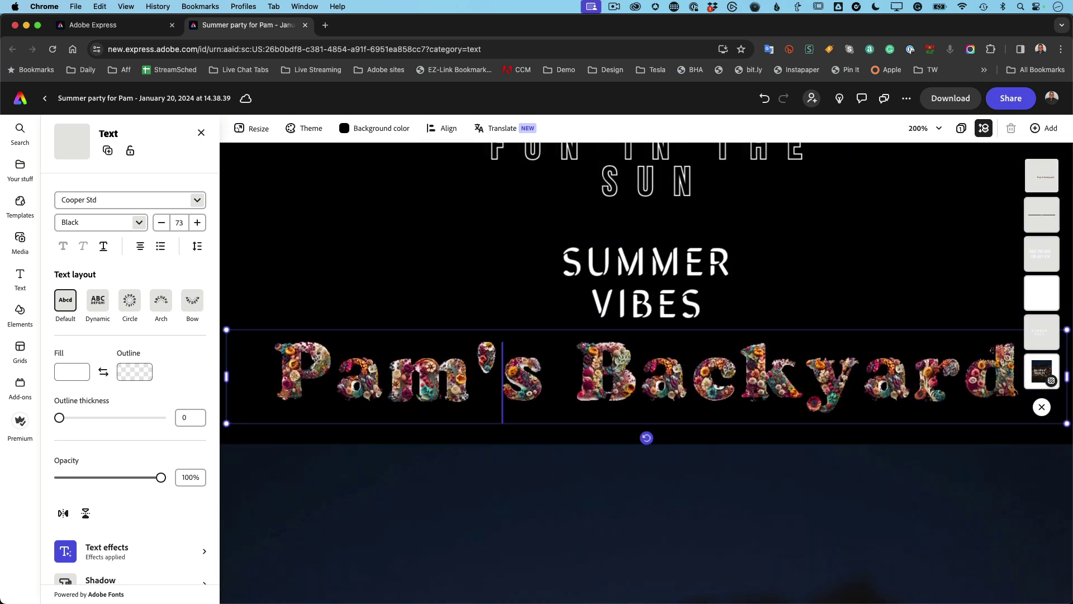
{"action": "left_click", "coordinate": [429, 386]}
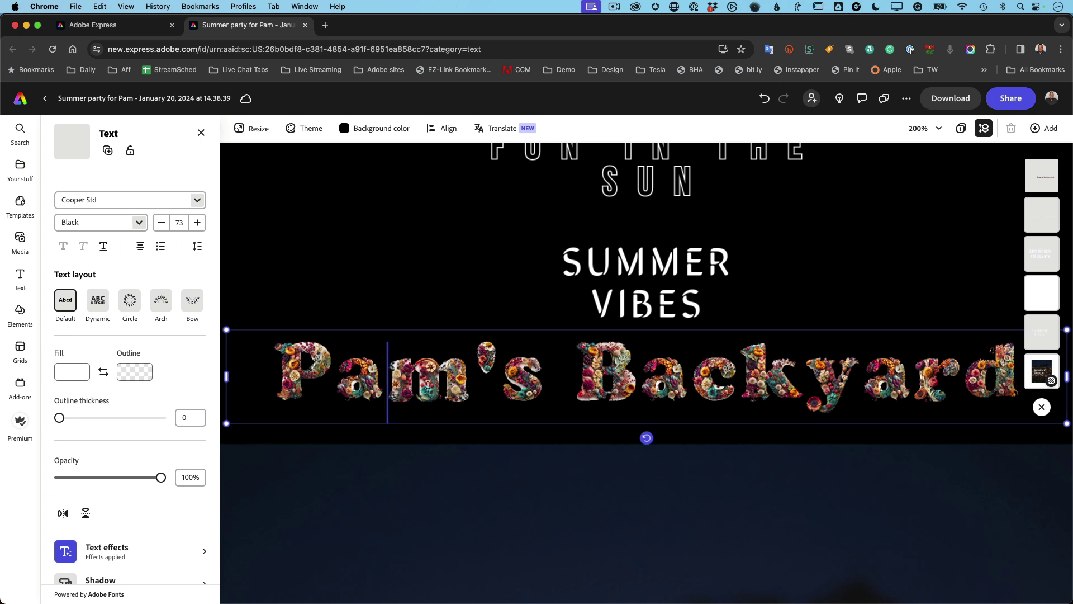
{"action": "left_click", "coordinate": [135, 562]}
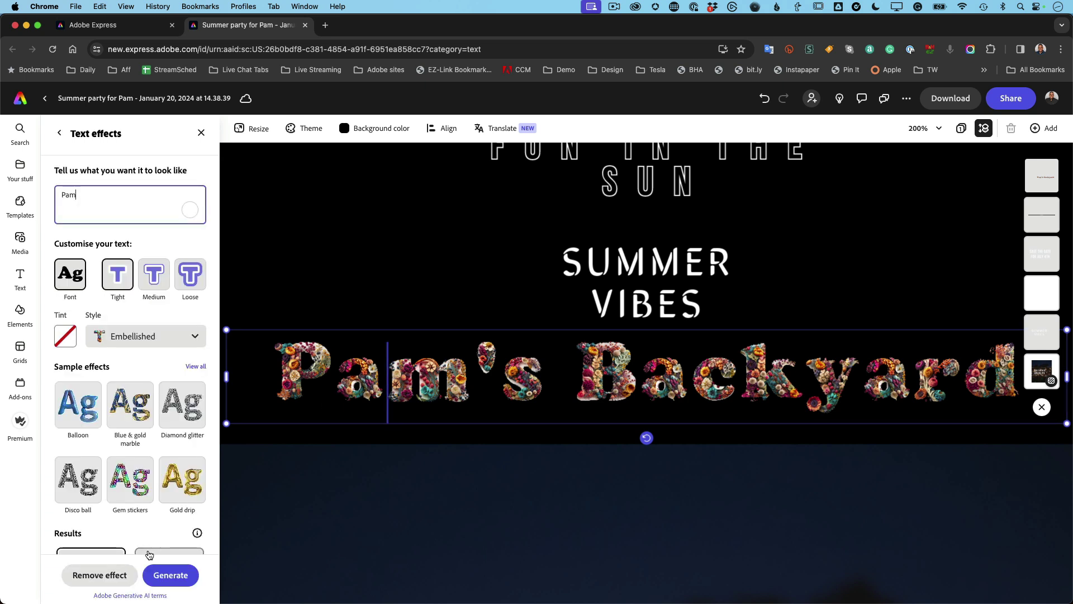
Replace the heading effect prompt with 'Sea shells', generate it, then apply the Gold drip effect
{"action": "double_click", "coordinate": [89, 196]}
{"action": "key", "text": "BackSpace"}
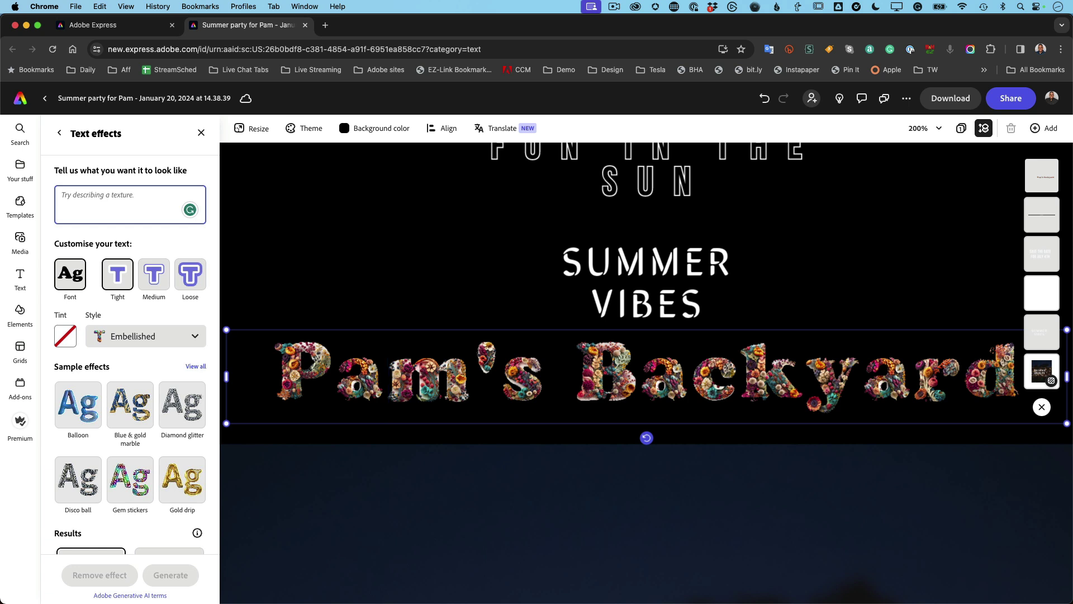
{"action": "type", "text": "Sea shells"}
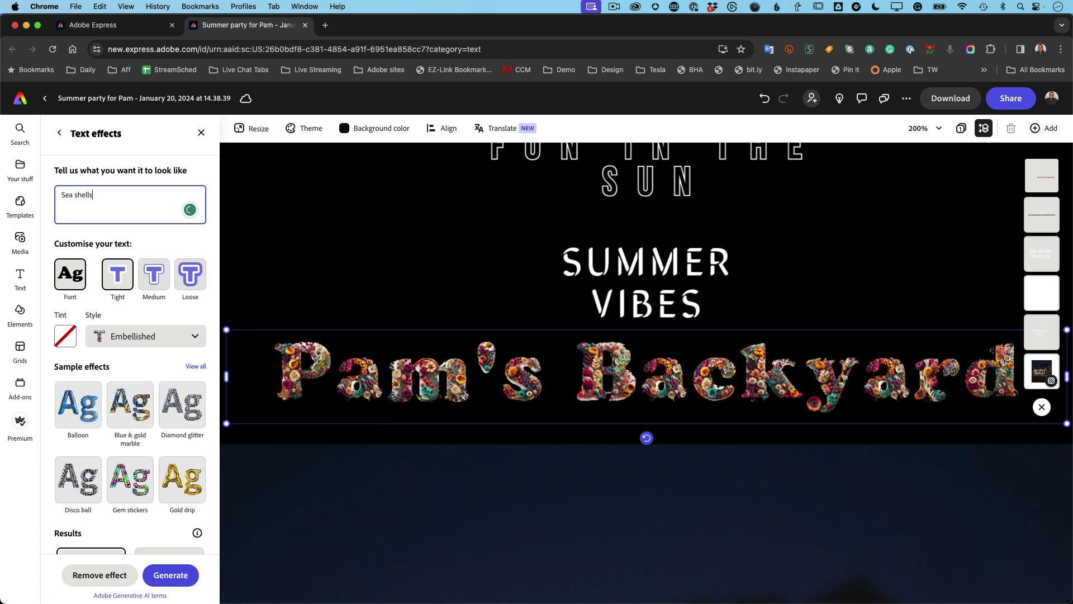
{"action": "key", "text": "Return"}
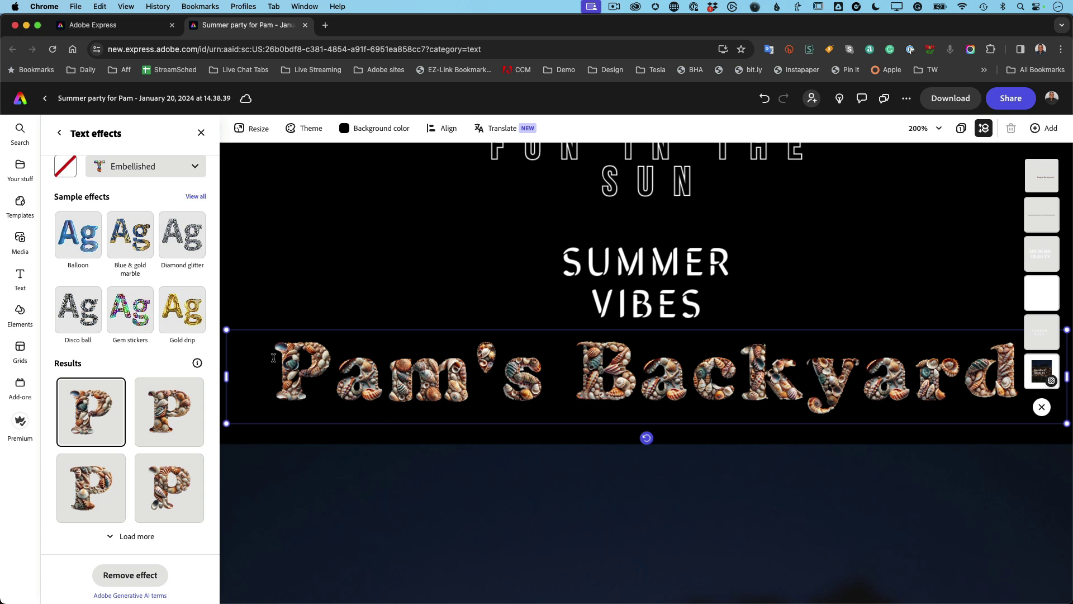
{"action": "left_click", "coordinate": [185, 316]}
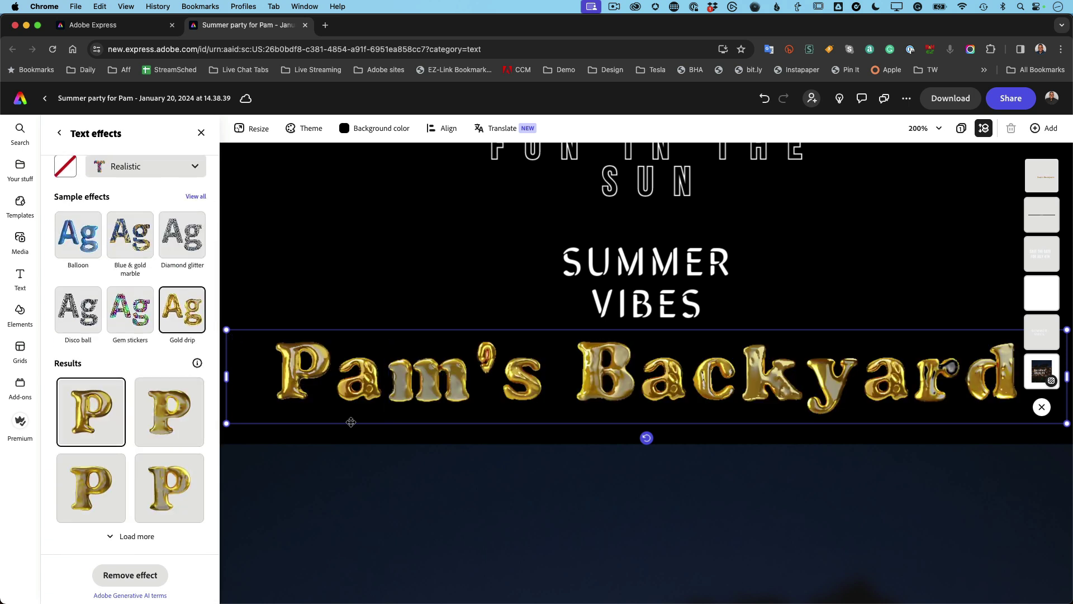
Undo the Gold drip effect and apply the fourth Sea shells result to 'Pam's Backyard'
{"action": "scroll", "coordinate": [296, 154], "scroll_direction": "down", "scroll_amount": 1}
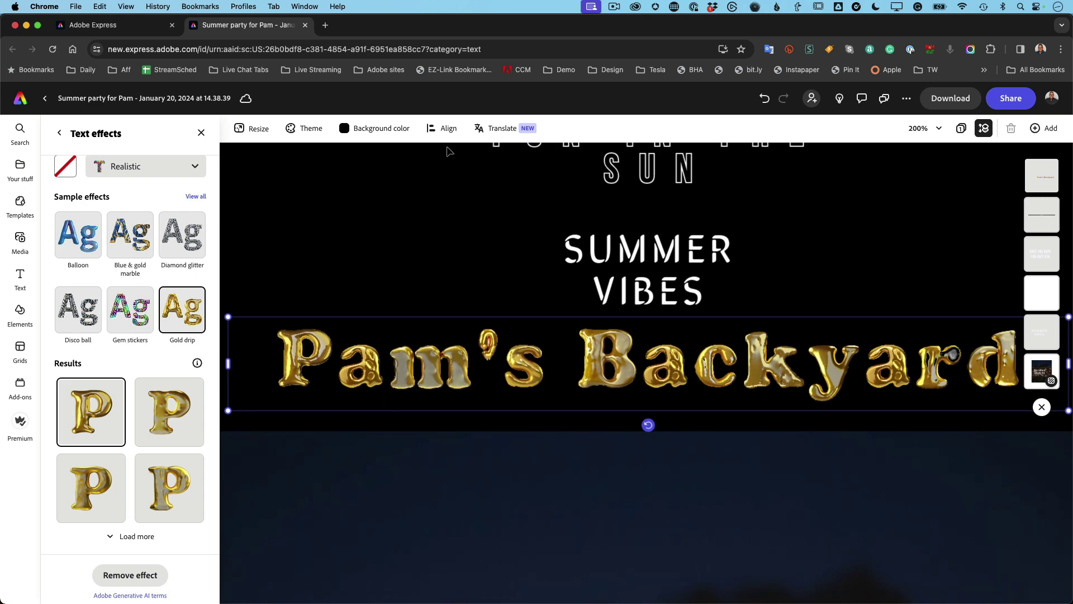
{"action": "left_click", "coordinate": [78, 430]}
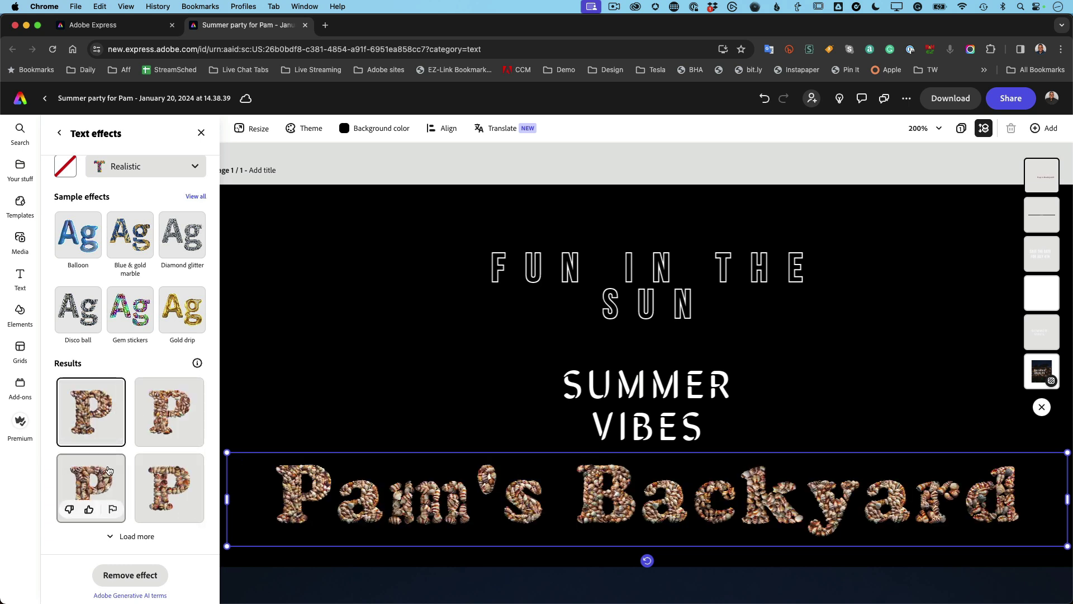
{"action": "left_click", "coordinate": [161, 486]}
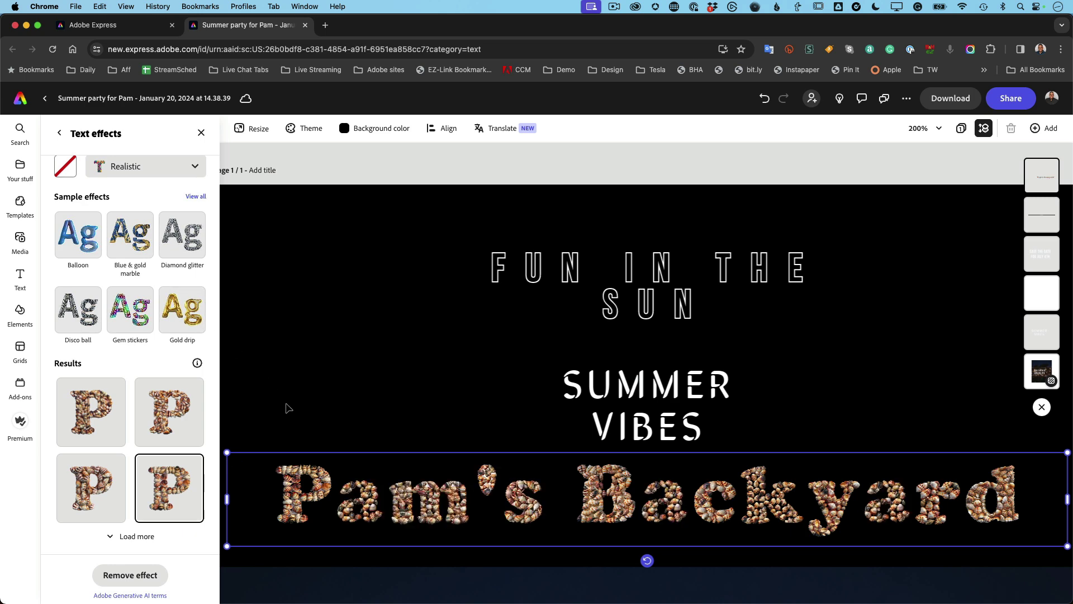
{"action": "key", "text": "super+equal"}
{"action": "key", "text": "super+equal"}
{"action": "key", "text": "super+equal"}
{"action": "key", "text": "super+equal"}
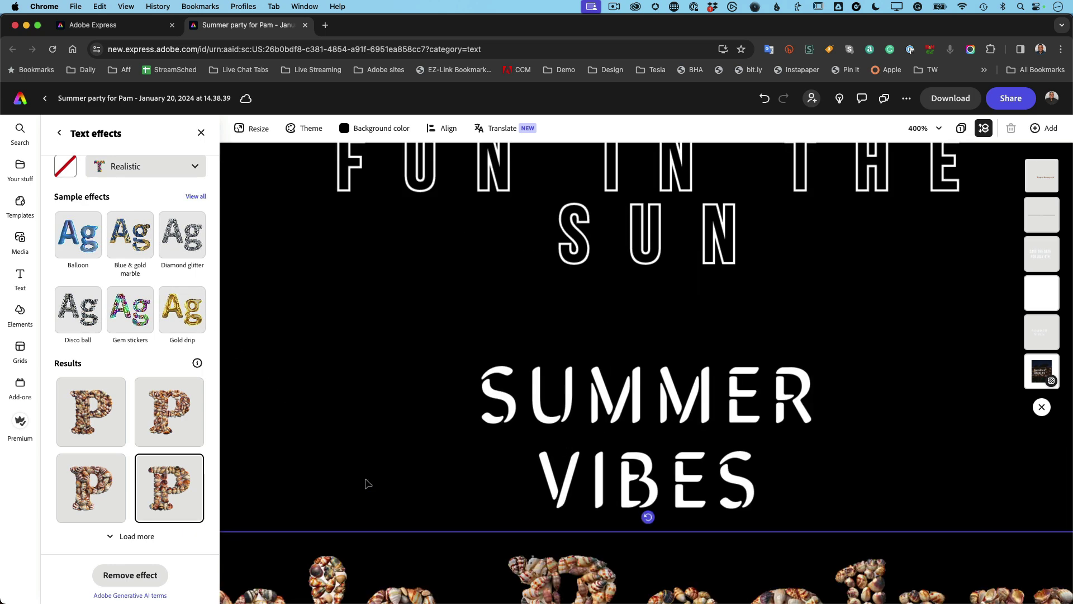
{"action": "scroll", "coordinate": [367, 482], "scroll_direction": "down", "scroll_amount": 5}
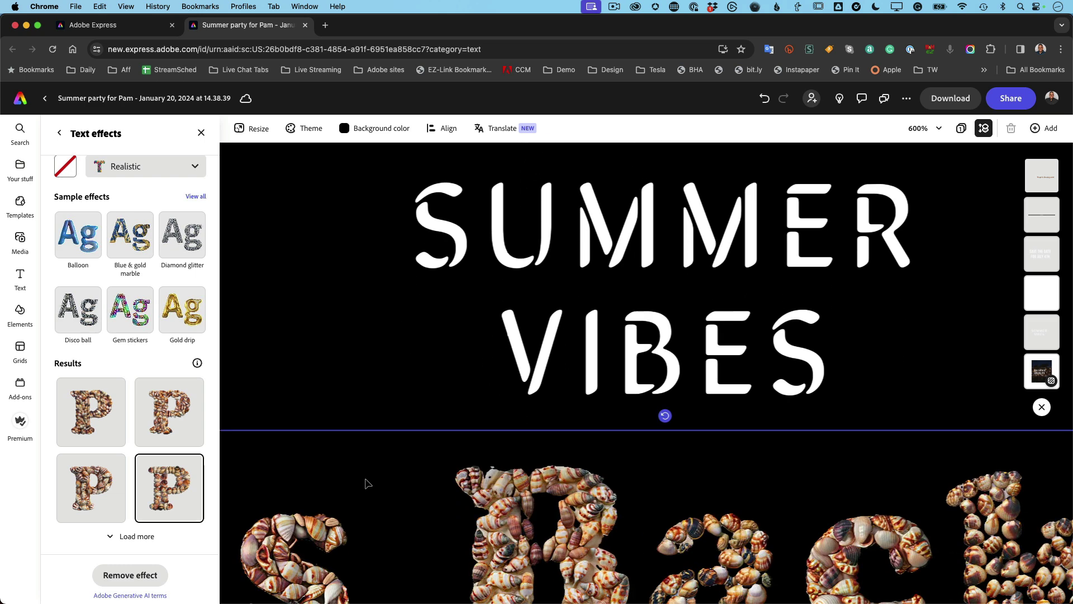
{"action": "key", "text": "super+equal"}
{"action": "key", "text": "super+equal"}
{"action": "key", "text": "super+equal"}
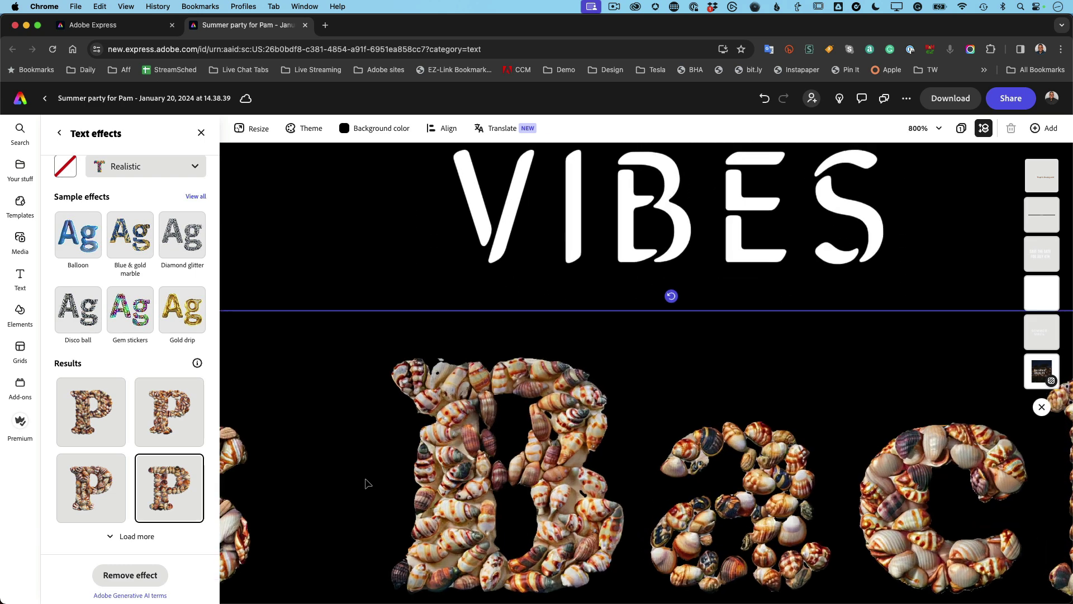
{"action": "key", "text": "super+minus"}
{"action": "key", "text": "super+minus"}
{"action": "key", "text": "super+minus"}
{"action": "key", "text": "super+minus"}
{"action": "key", "text": "super+minus"}
{"action": "key", "text": "super+minus"}
{"action": "key", "text": "super+minus"}
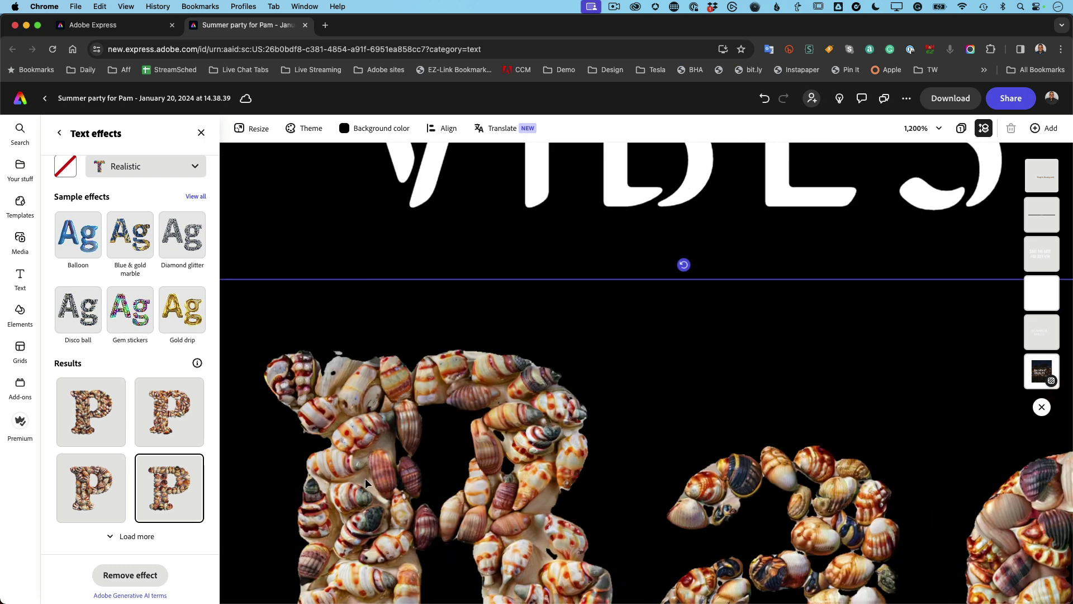
{"action": "key", "text": "super+minus"}
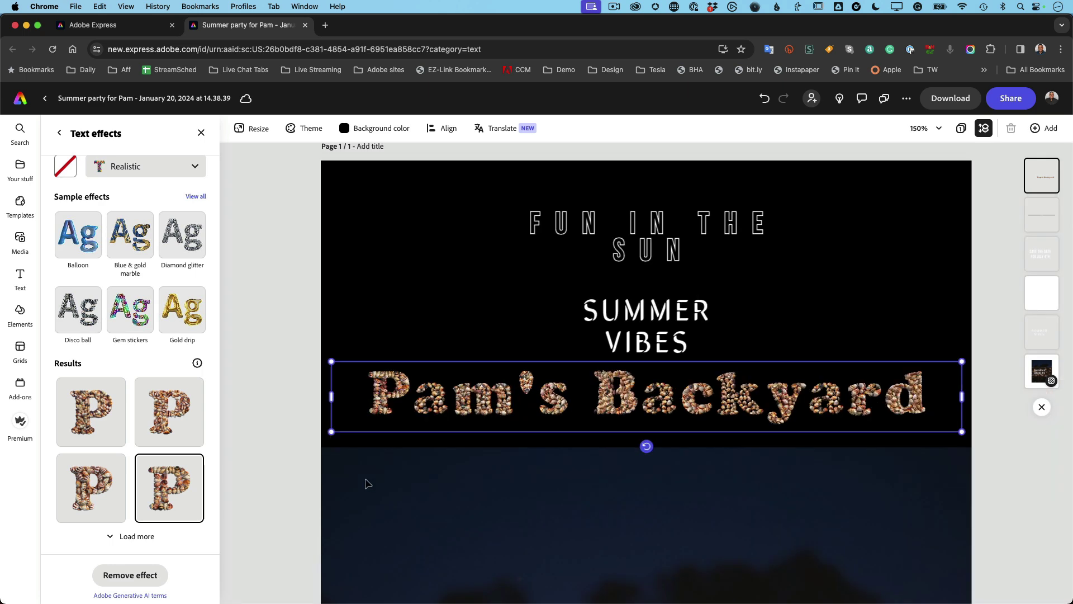
{"action": "left_click", "coordinate": [261, 409]}
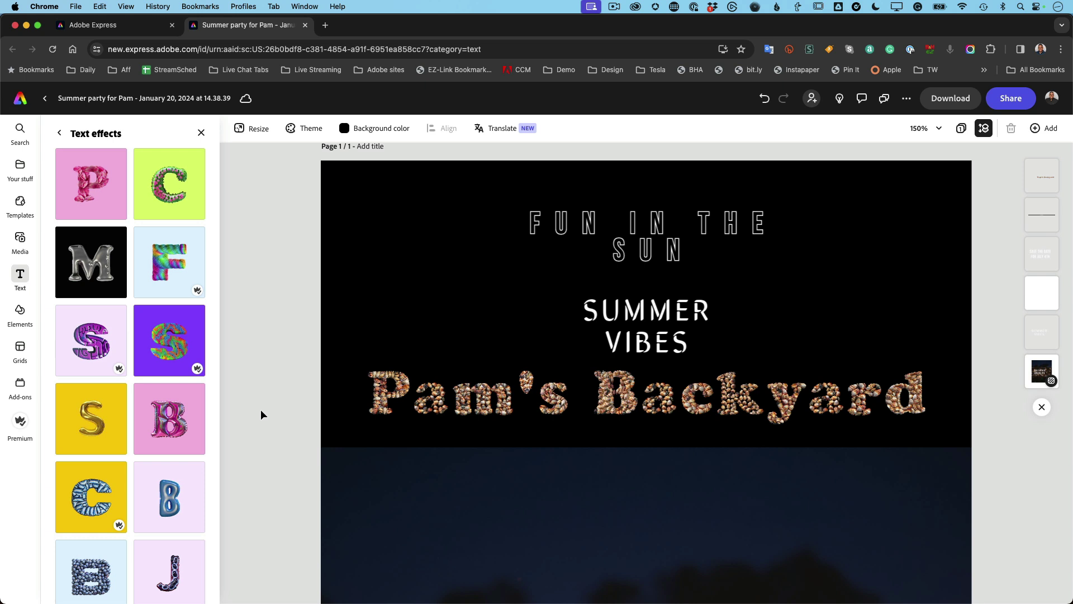